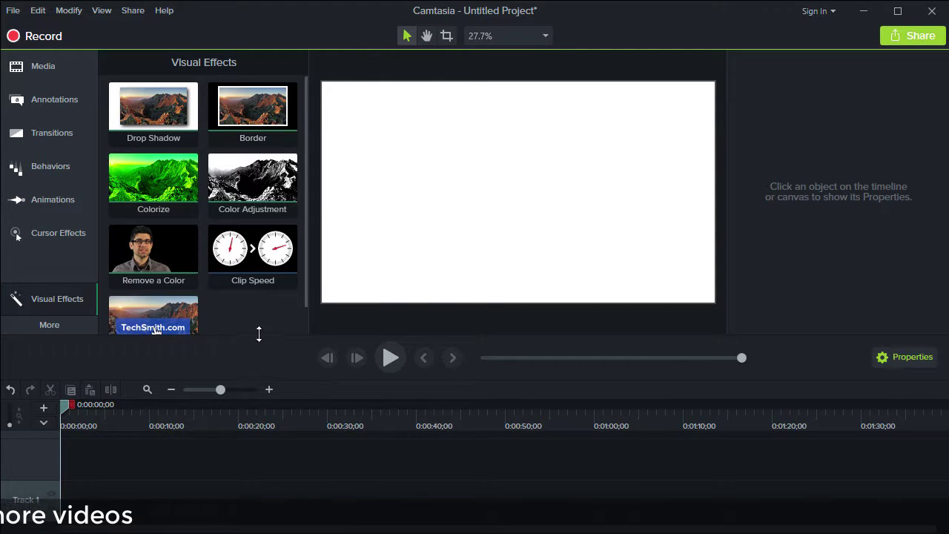
left_click(66, 321)
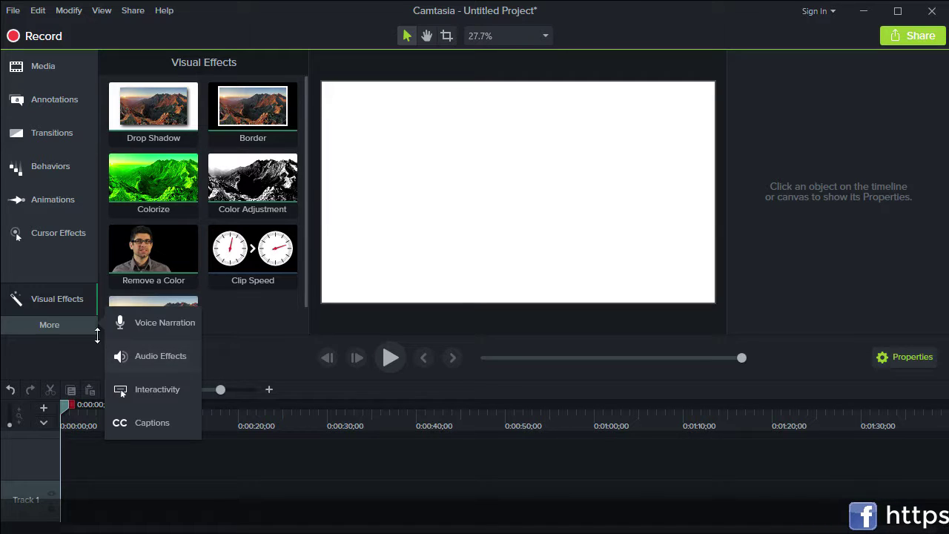
left_click(57, 300)
left_click(57, 301)
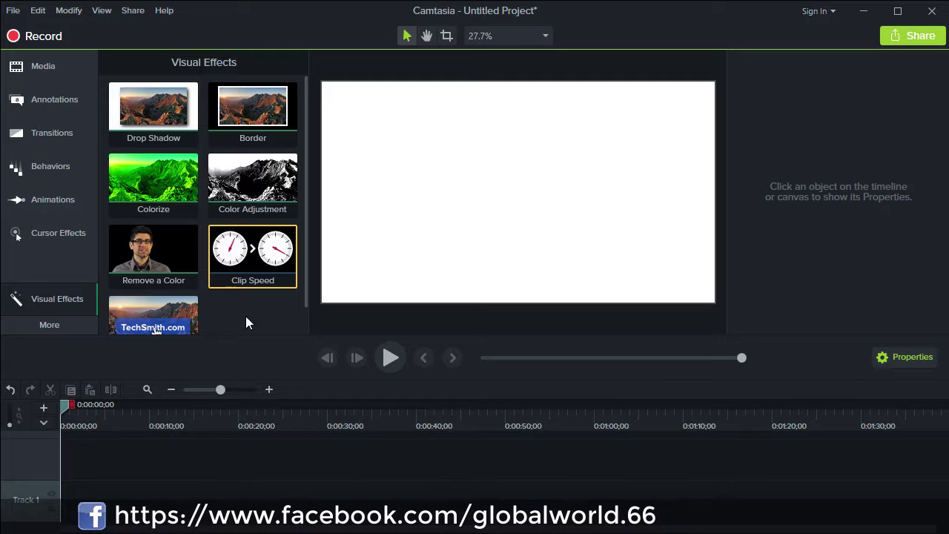
Step: Hide the properties pane and import the combination video from the desktop's combination folder into the media bin
left_click(909, 361)
left_click(30, 66)
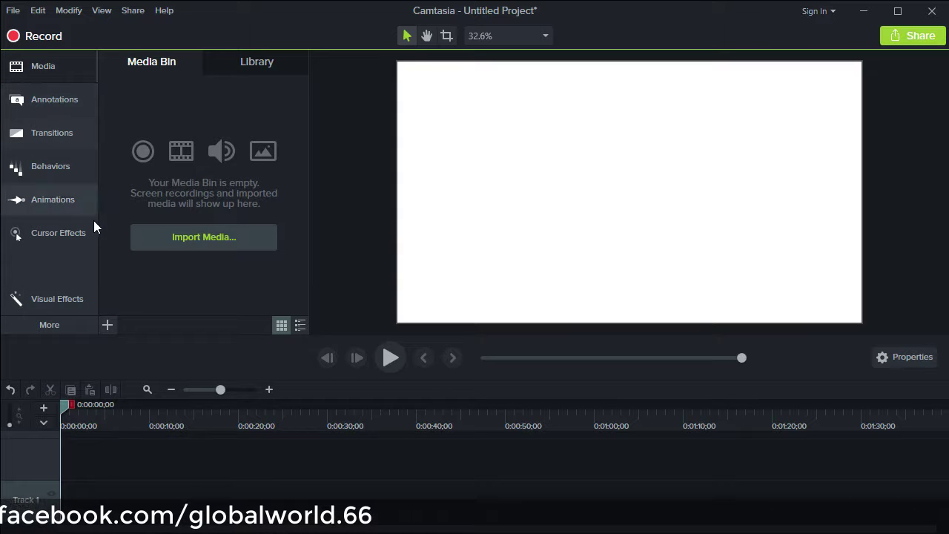
left_click(164, 239)
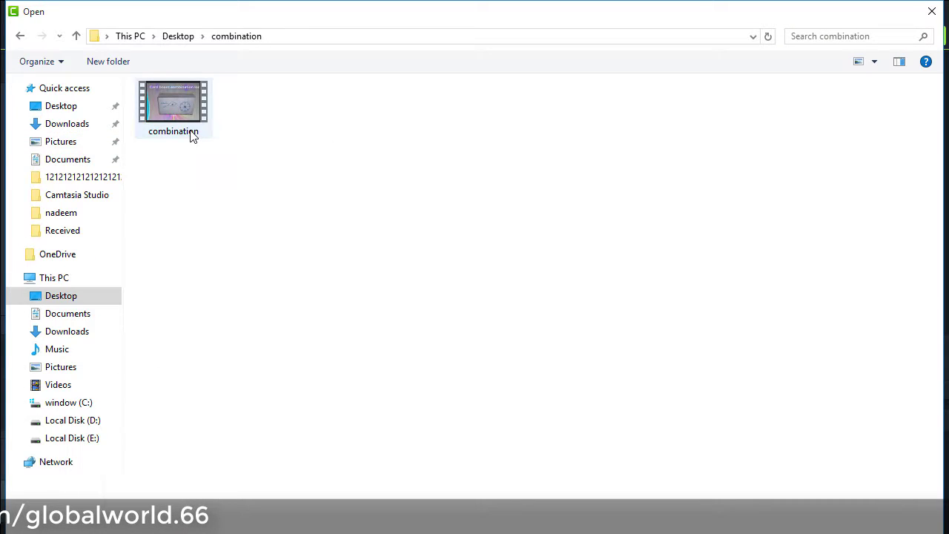
double_click(191, 134)
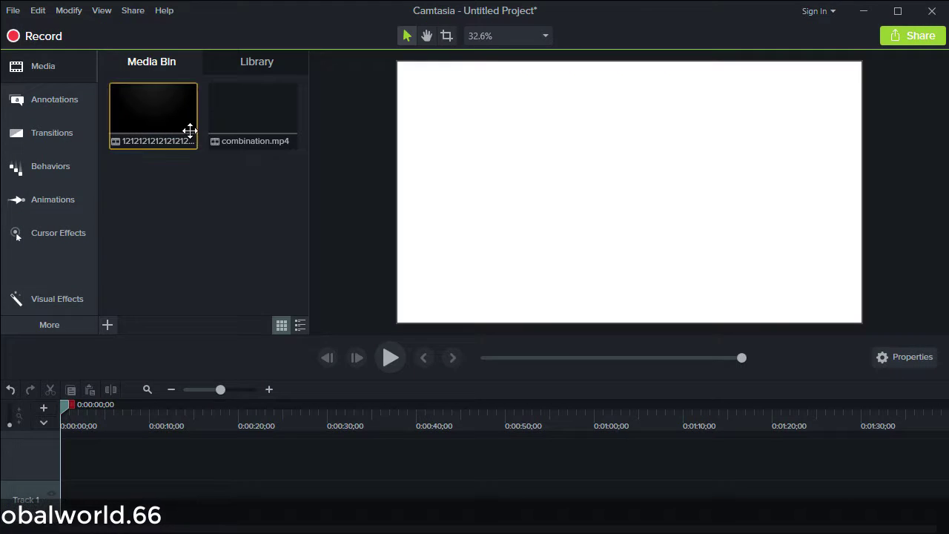
Step: Place combination.mp4 on Track 3 of the timeline, starting at 0:00:00;00
left_click_drag(239, 107, 173, 476)
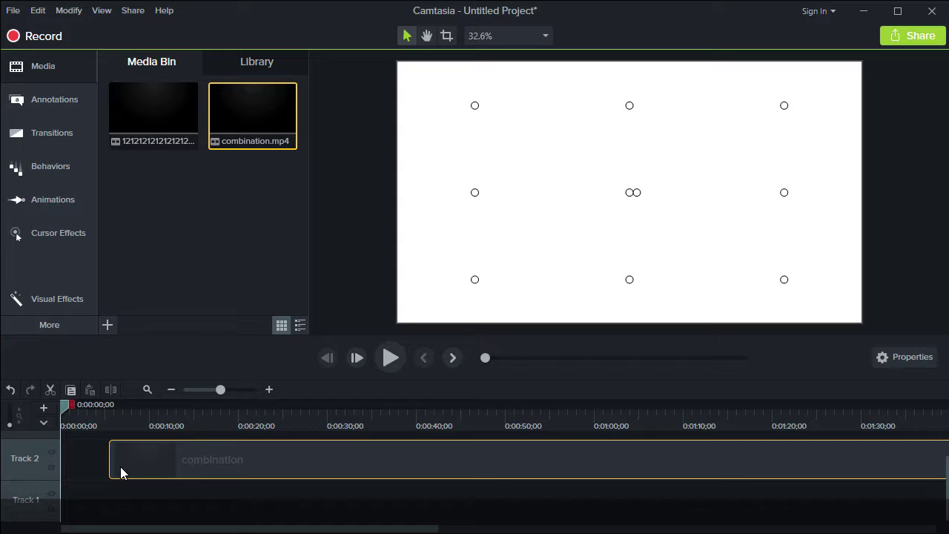
scroll(190, 474, "up", 1)
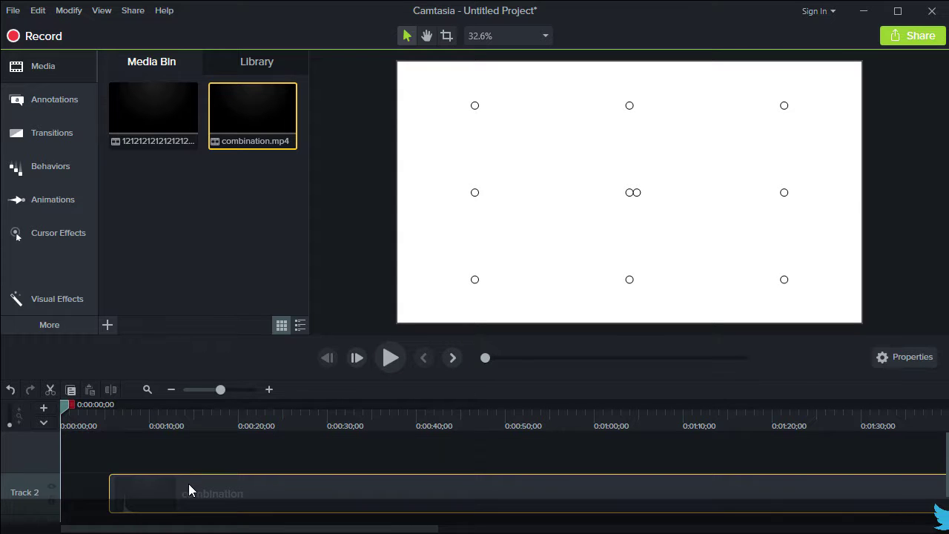
left_click_drag(187, 487, 126, 456)
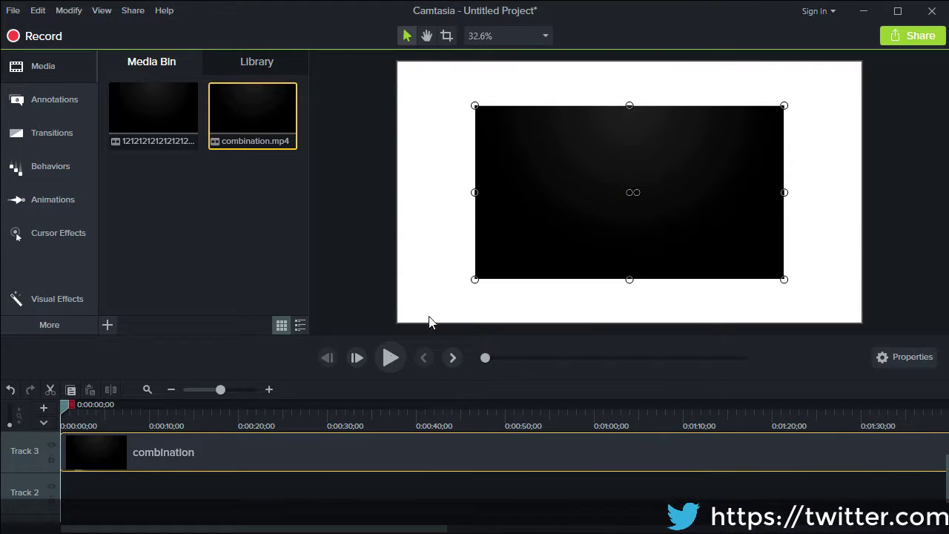
Step: Preview the opening of the combination clip and move the playhead to about 0:00:20;13
left_click(383, 358)
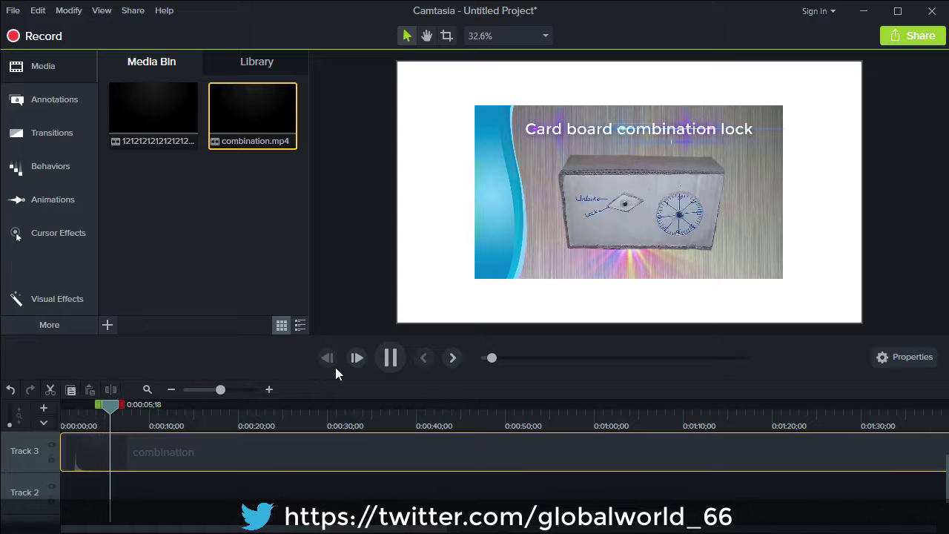
left_click(391, 358)
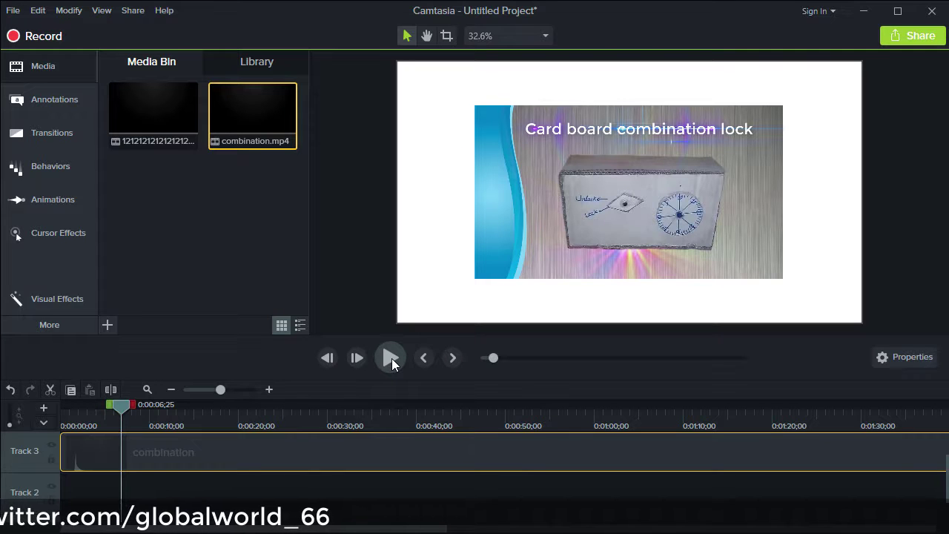
left_click(220, 408)
left_click_drag(220, 408, 235, 415)
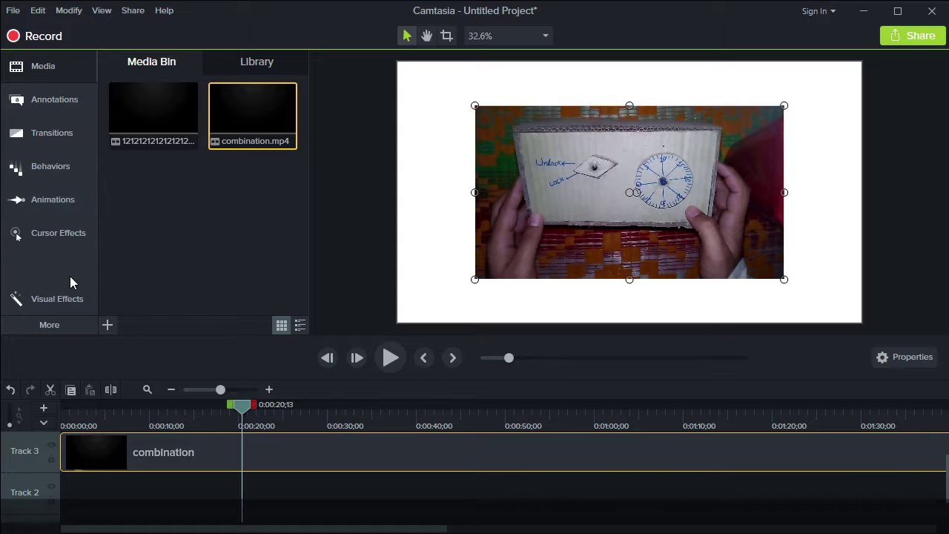
Step: Apply a Drop Shadow effect to the combination clip with offset 73, opacity 35% and blur 11
left_click(72, 296)
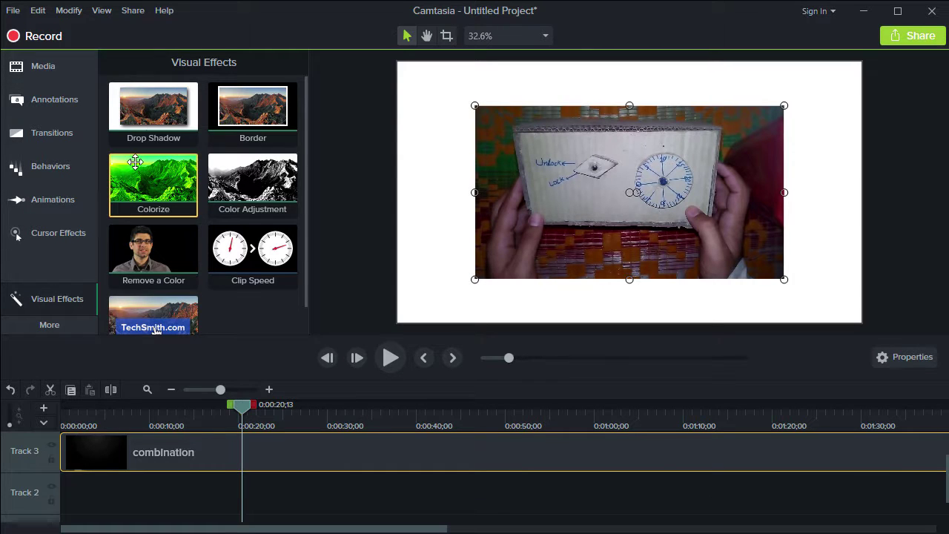
left_click_drag(162, 141, 323, 448)
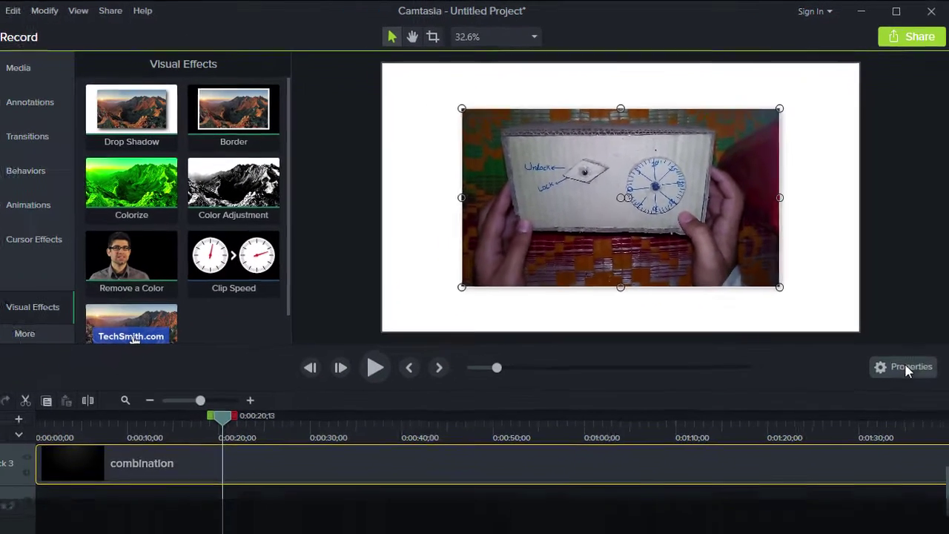
left_click(906, 355)
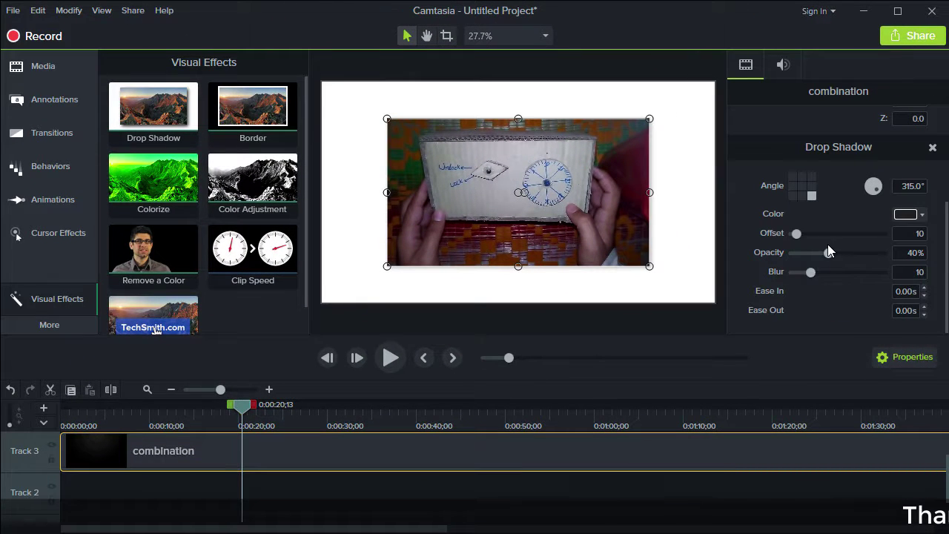
left_click_drag(795, 234, 817, 234)
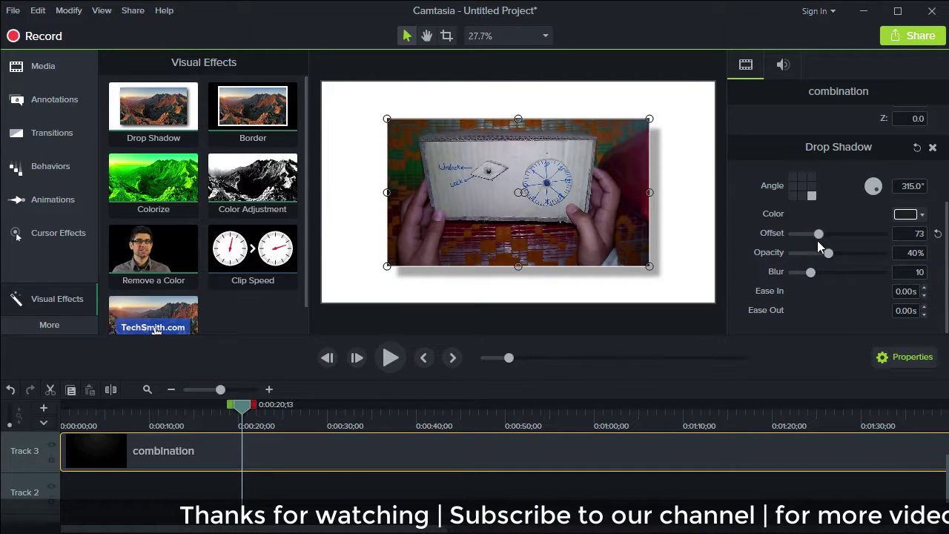
mouse_move(828, 253)
left_mouse_down()
mouse_move(819, 256)
mouse_move(856, 255)
mouse_move(823, 256)
left_mouse_up()
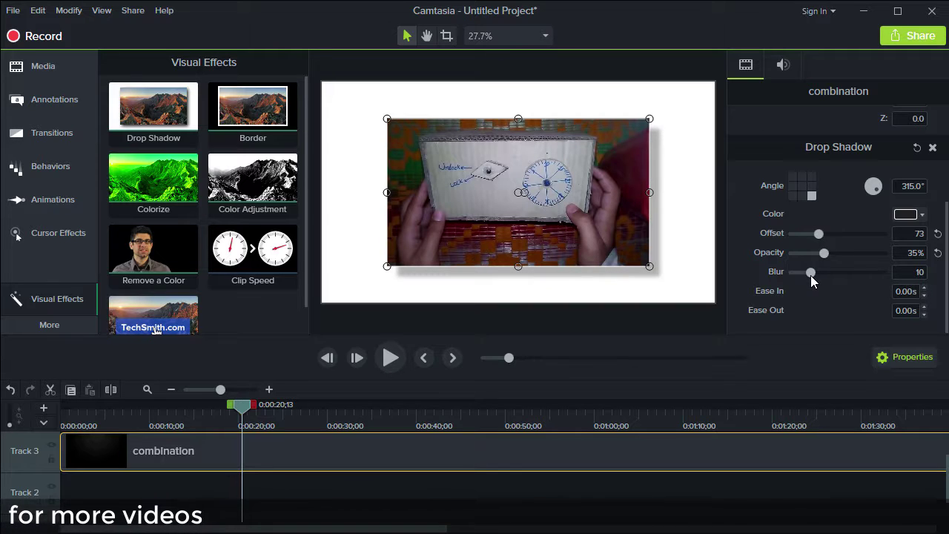
mouse_move(810, 275)
left_mouse_down()
mouse_move(871, 273)
mouse_move(783, 277)
mouse_move(812, 276)
left_mouse_up()
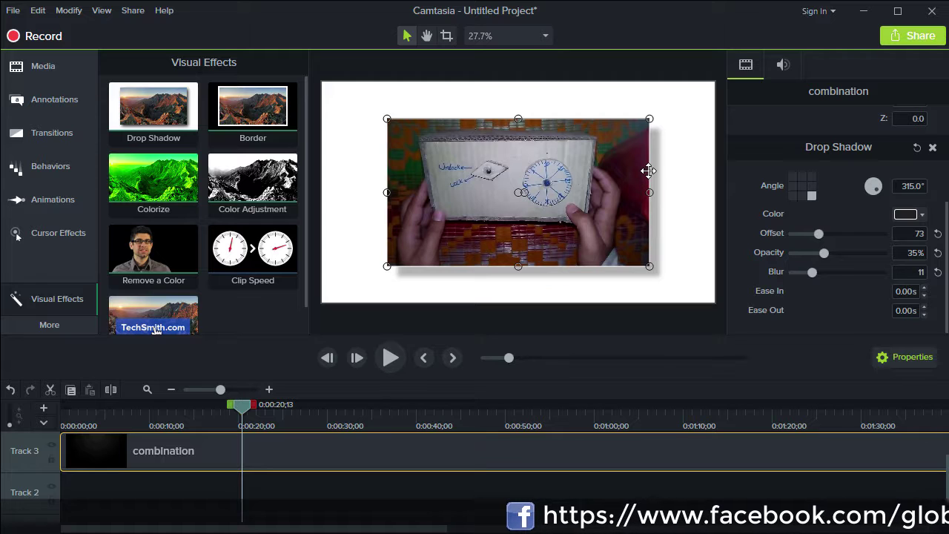
Step: Add a green Border effect of thickness 9 to the combination clip and set the drop shadow's offset to 83
left_click_drag(253, 111, 455, 457)
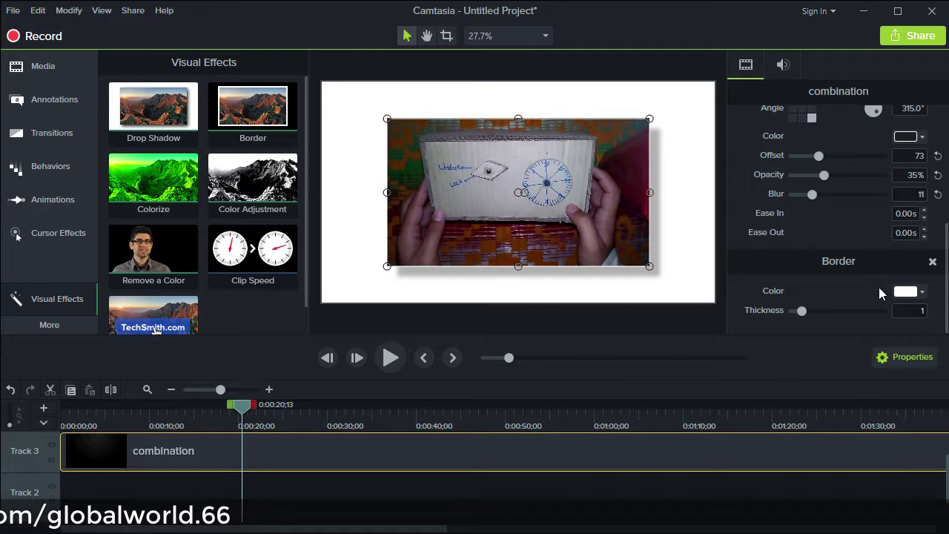
left_click_drag(802, 311, 877, 313)
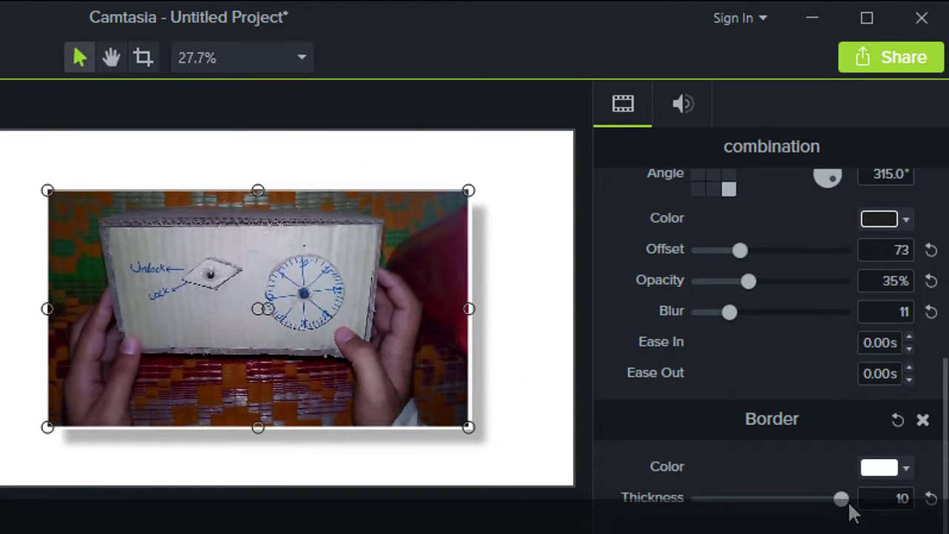
left_click_drag(783, 502, 823, 502)
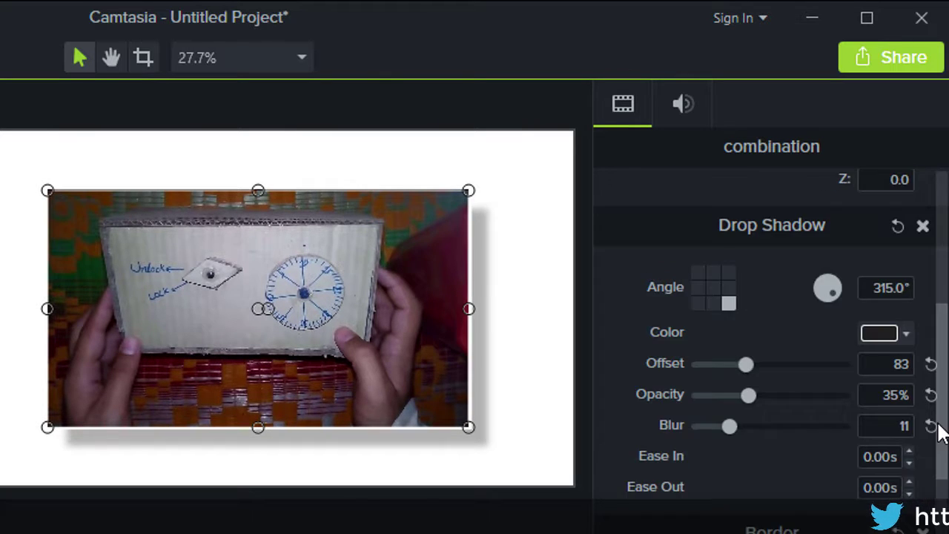
left_click_drag(938, 430, 940, 501)
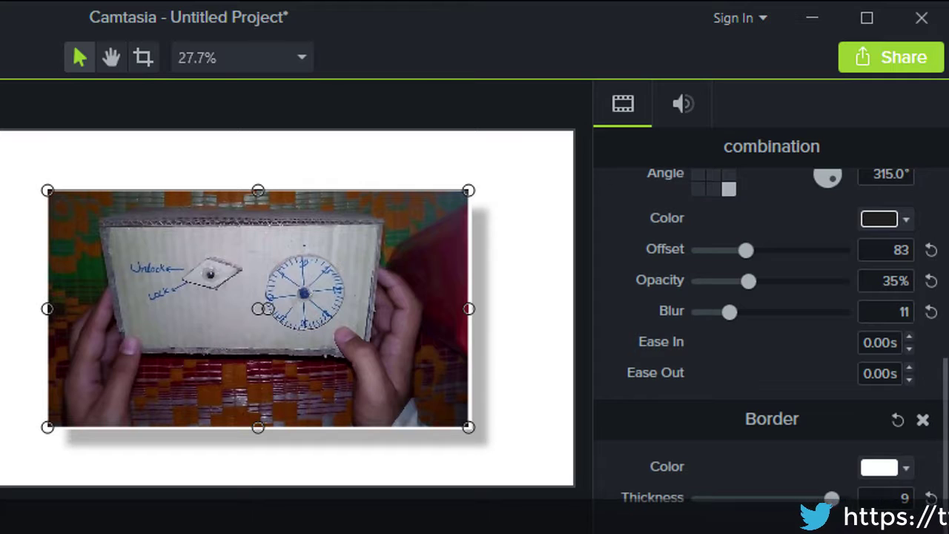
left_click(896, 473)
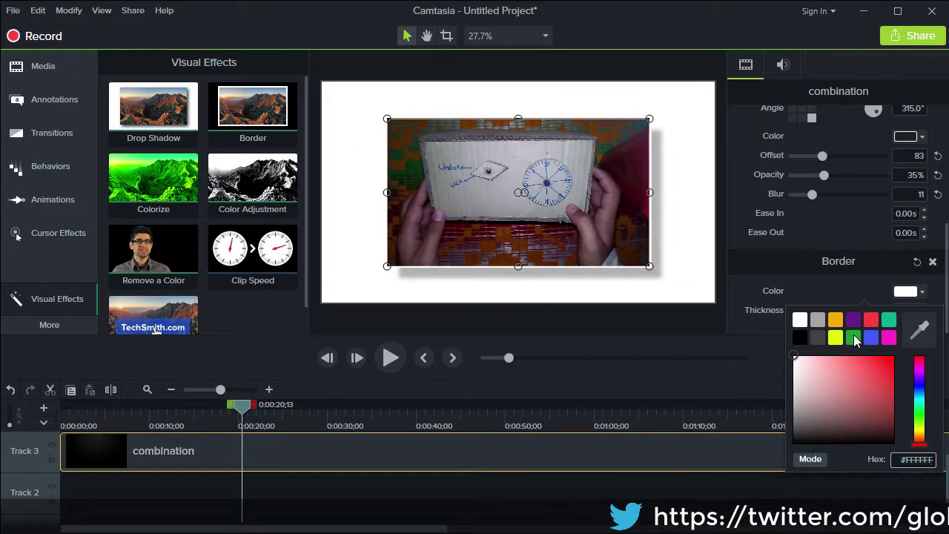
left_click(853, 338)
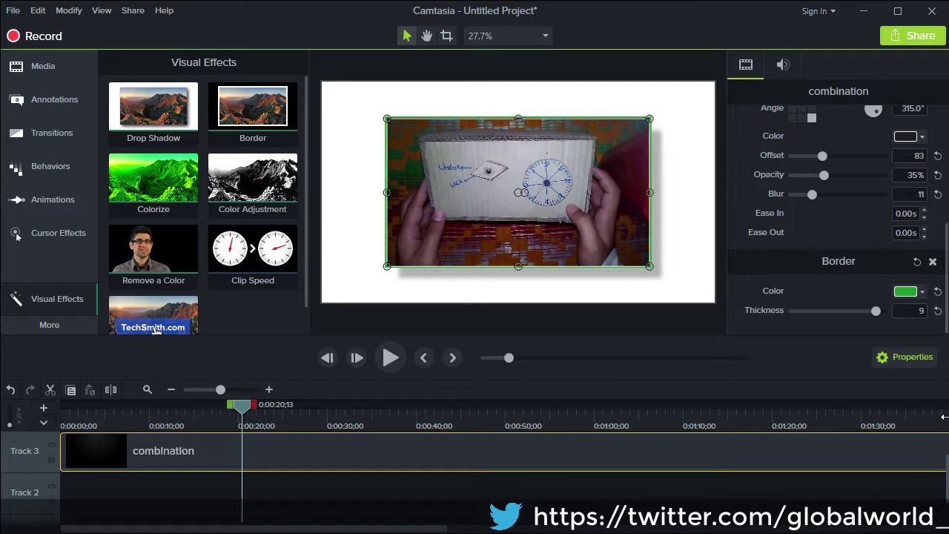
Step: Apply the Colorize effect to the combination clip, set its amount to 23% and preview the playback
left_click_drag(183, 193, 417, 459)
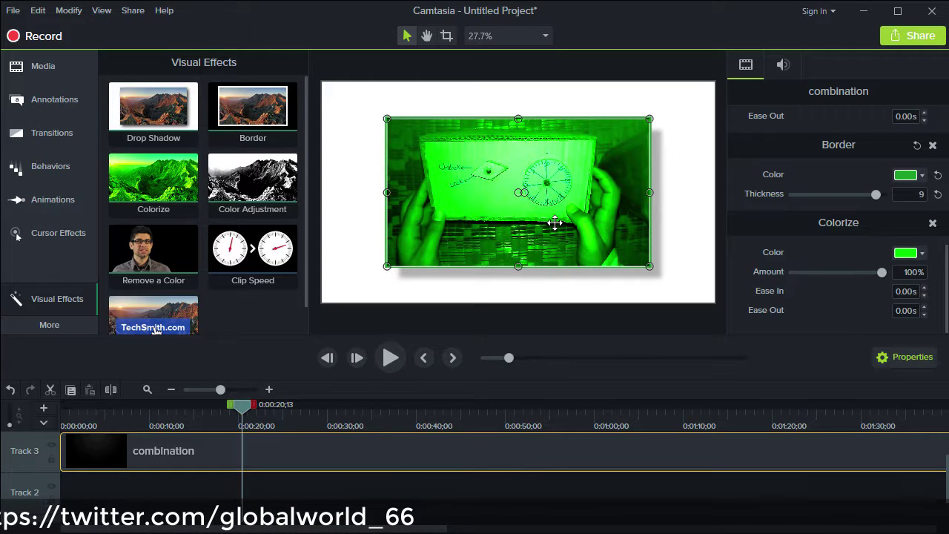
left_click(398, 358)
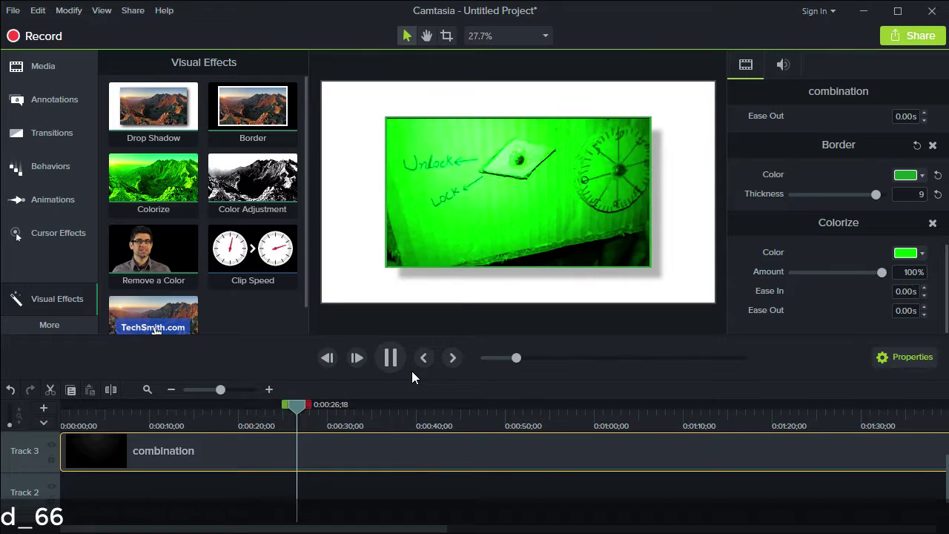
left_click(390, 357)
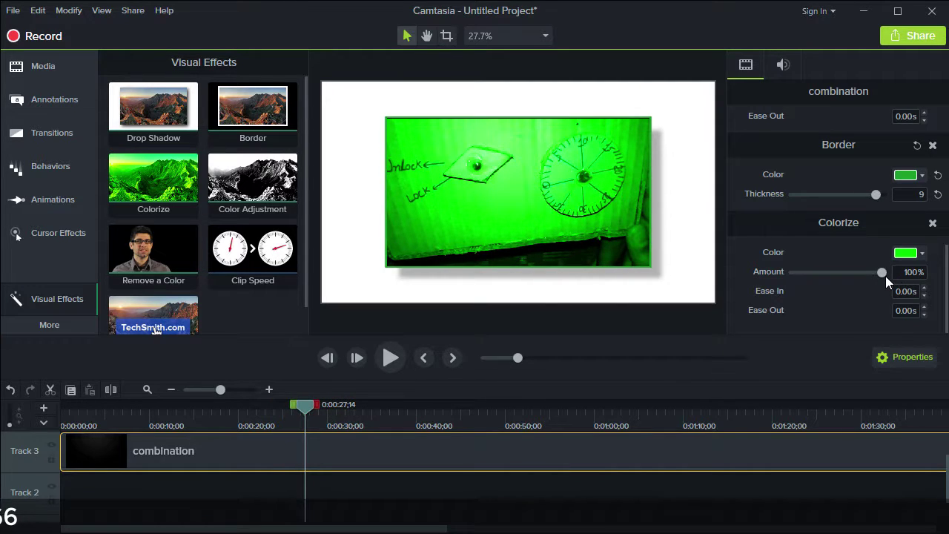
left_click_drag(881, 273, 847, 277)
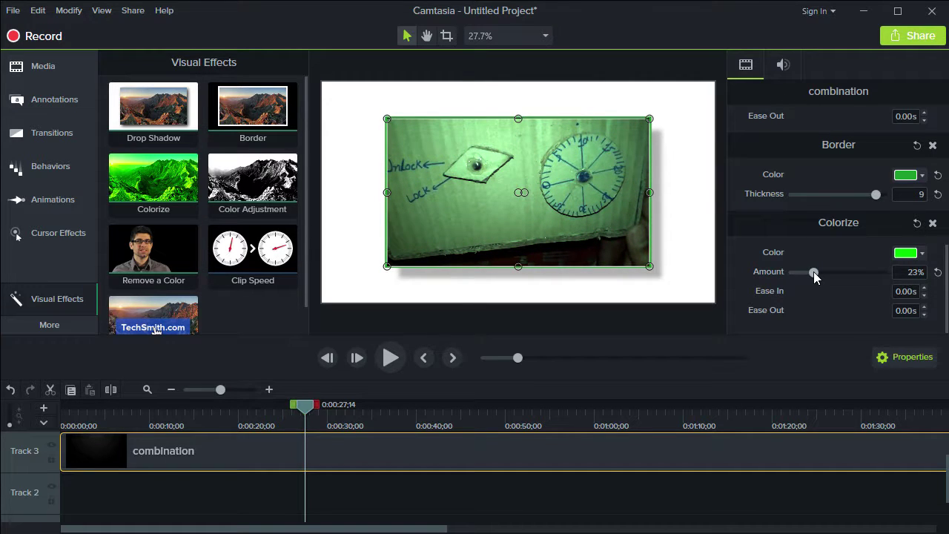
left_click(389, 359)
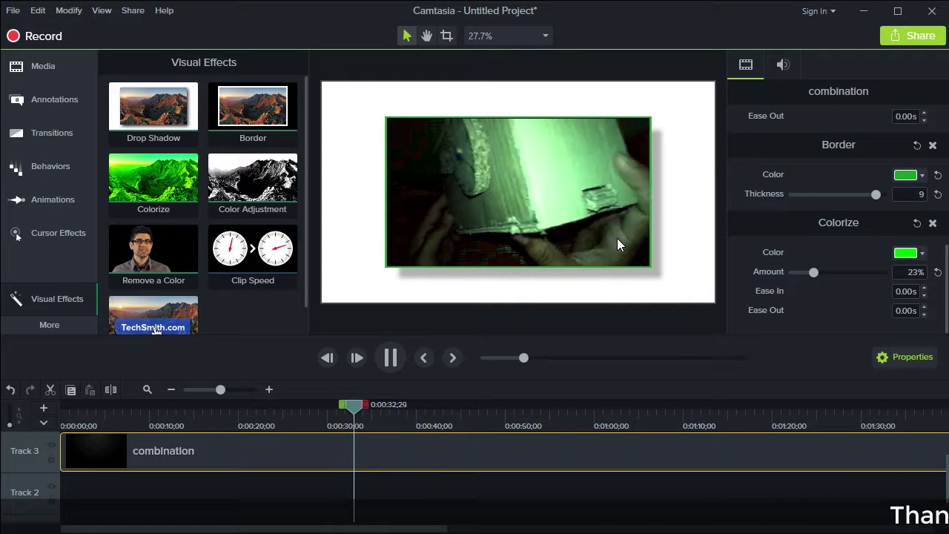
left_click(391, 360)
Step: Try darker green, pink and red in turn as the Colorize effect's color
left_click(912, 254)
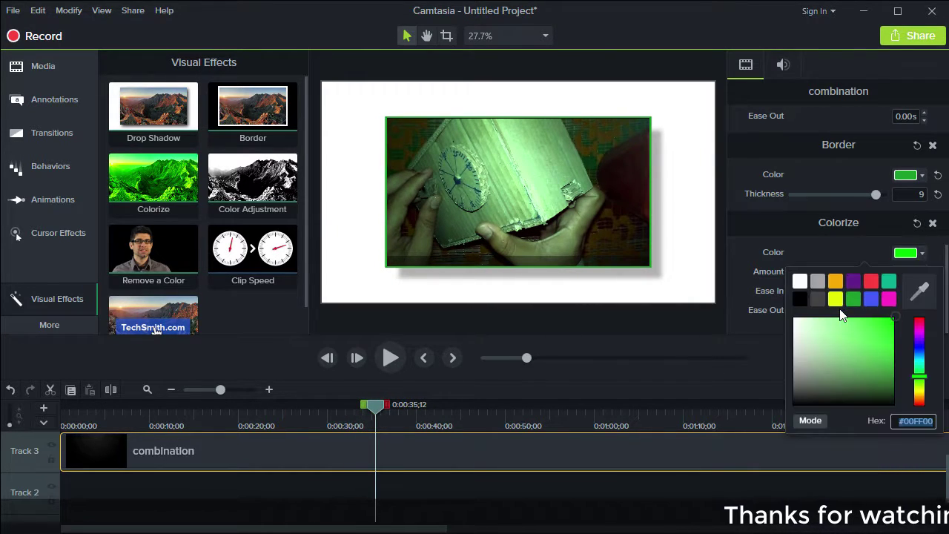
left_click(856, 300)
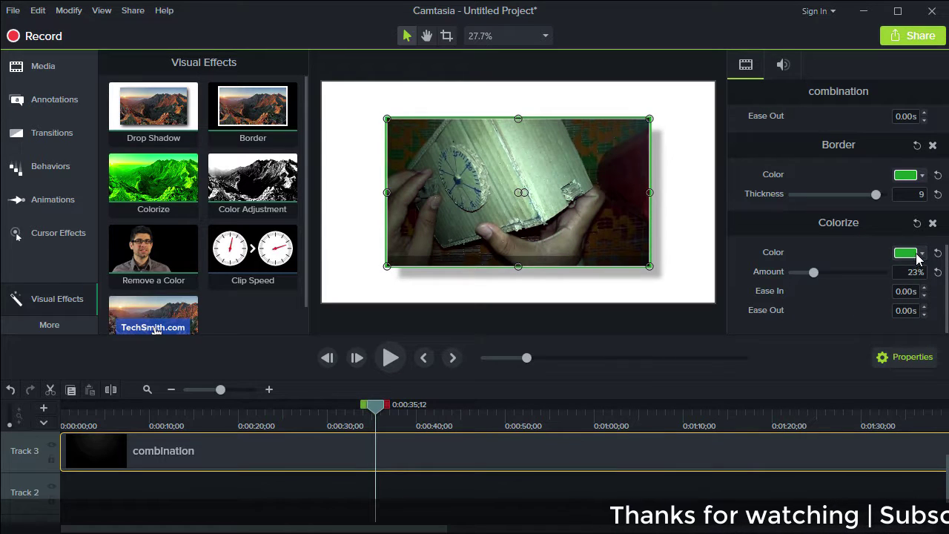
left_click(918, 255)
left_click(888, 301)
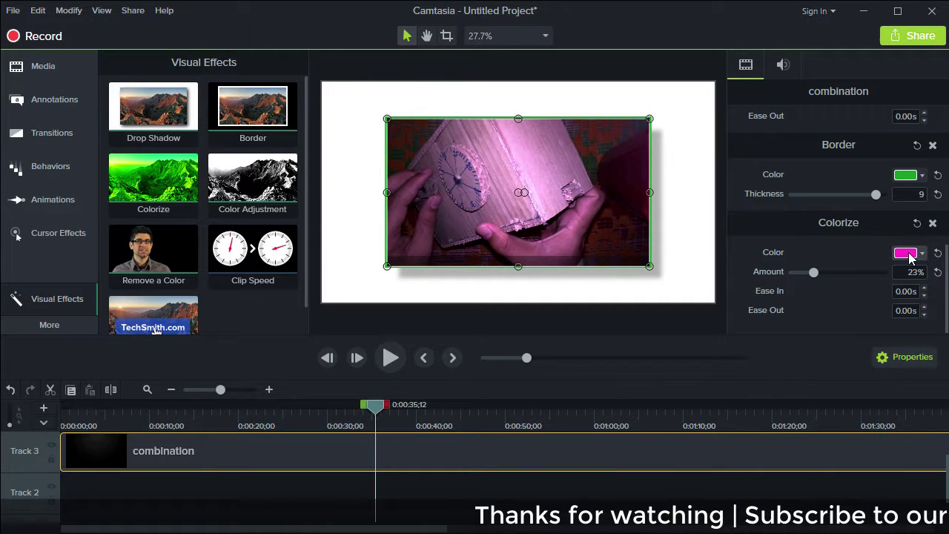
left_click(910, 256)
left_click(869, 281)
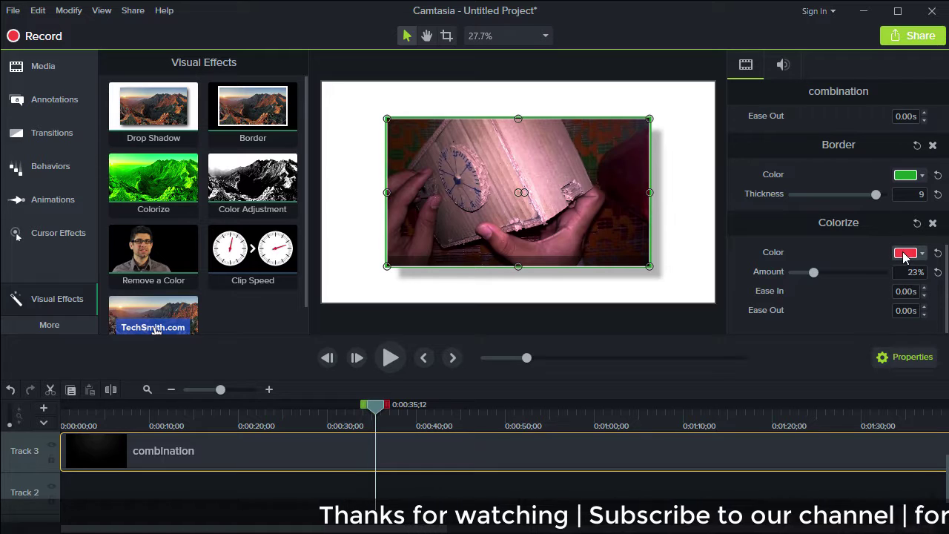
Step: Set the Colorize effect's color to yellow, its amount to 34% and its ease in to 5.00 s
left_click(904, 252)
left_click(888, 280)
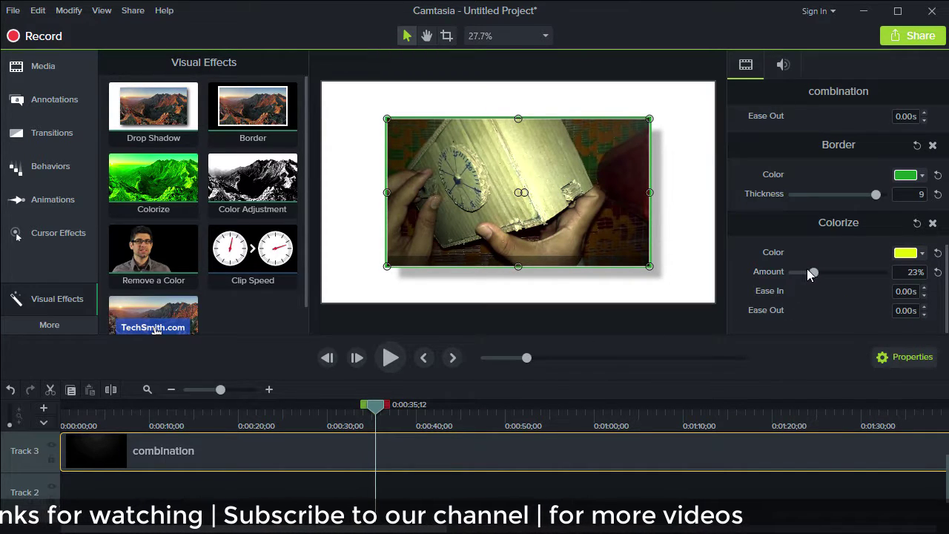
left_click_drag(809, 272, 823, 272)
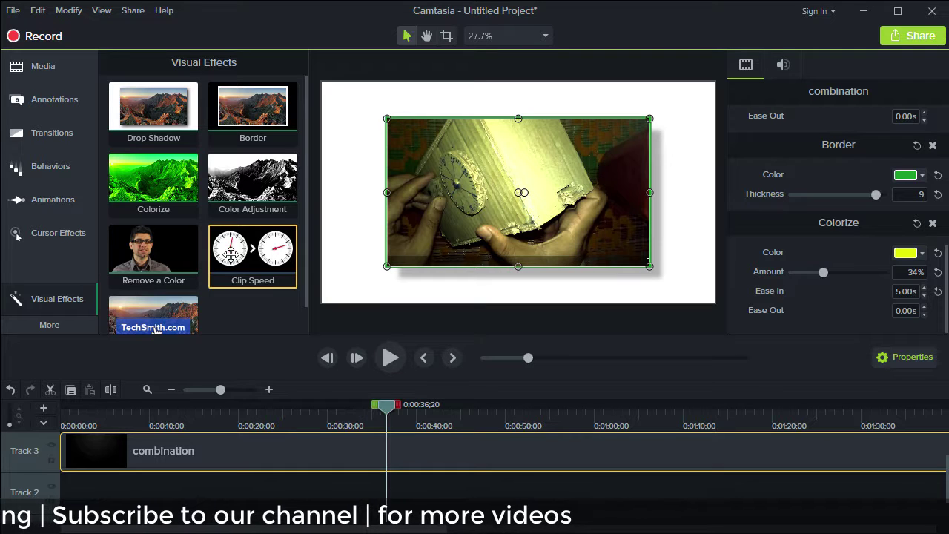
Step: Apply Color Adjustment to the combination clip with brightness 61, contrast 248 and saturation -67, and preview the playback
left_click_drag(258, 175, 468, 451)
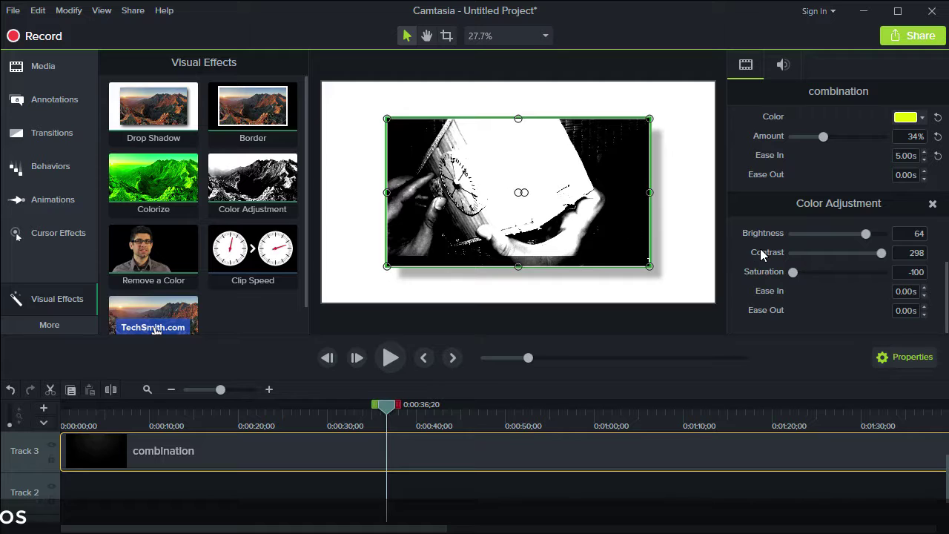
mouse_move(869, 233)
left_mouse_down()
mouse_move(849, 233)
mouse_move(869, 232)
left_mouse_up()
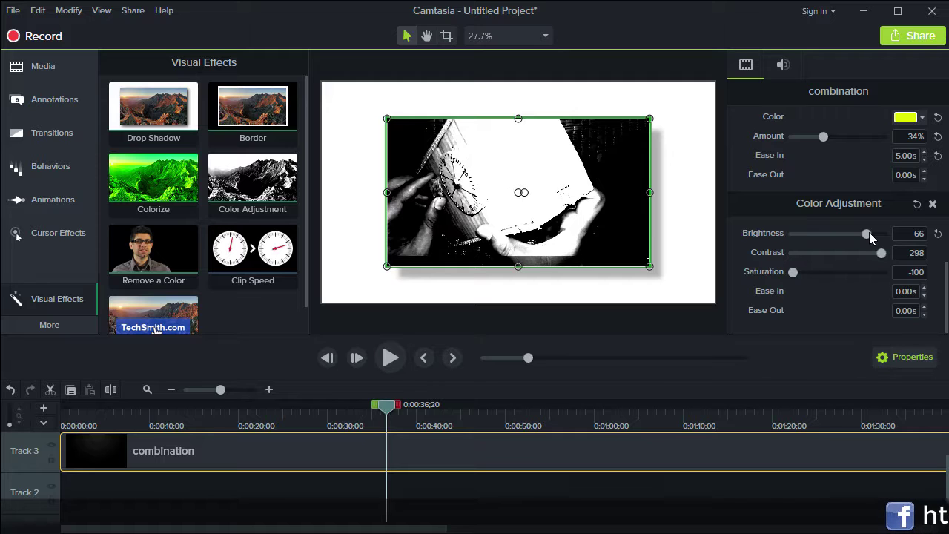
mouse_move(880, 252)
left_mouse_down()
mouse_move(857, 253)
mouse_move(868, 253)
left_mouse_up()
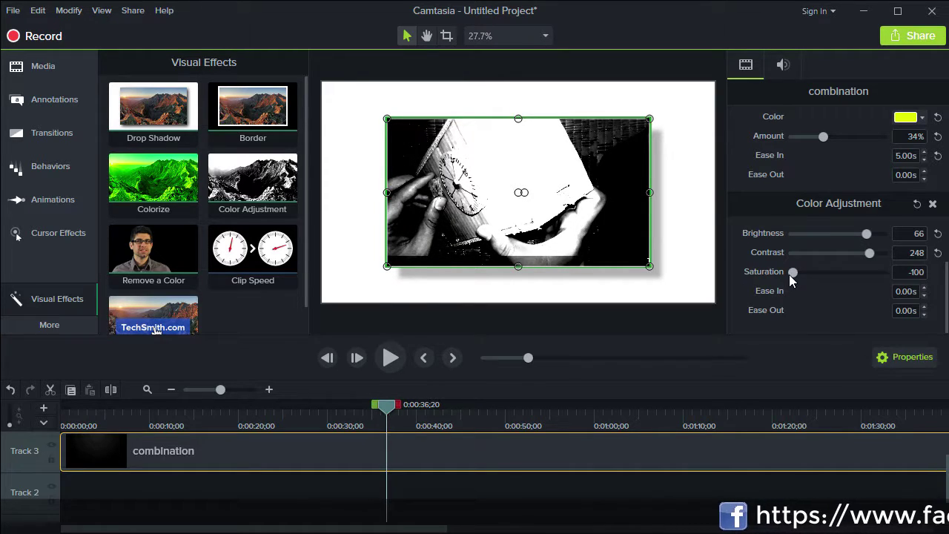
left_click_drag(793, 276, 809, 276)
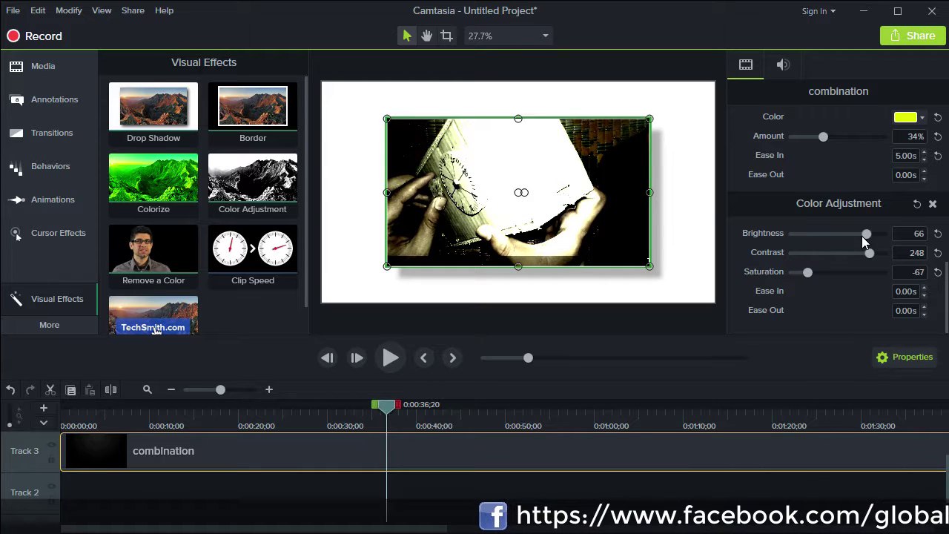
left_click_drag(865, 234, 863, 233)
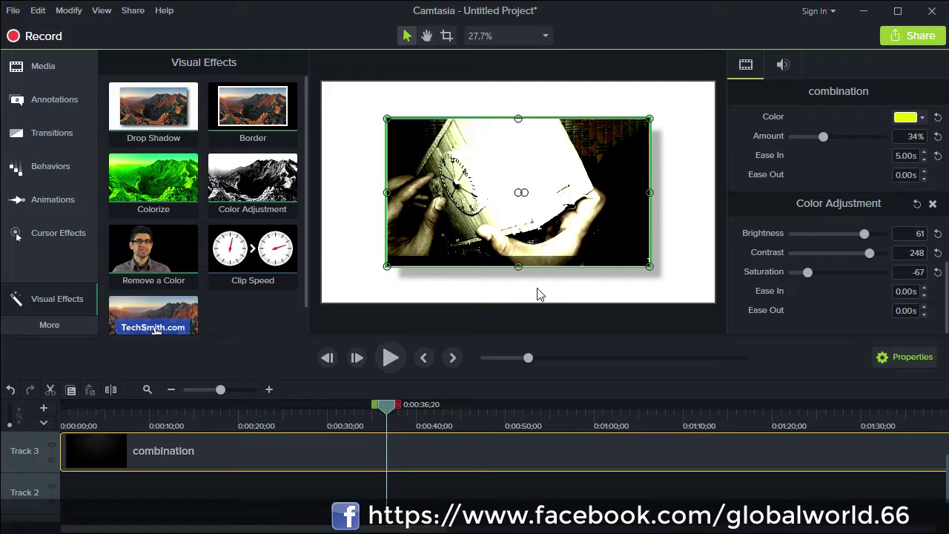
left_click(391, 358)
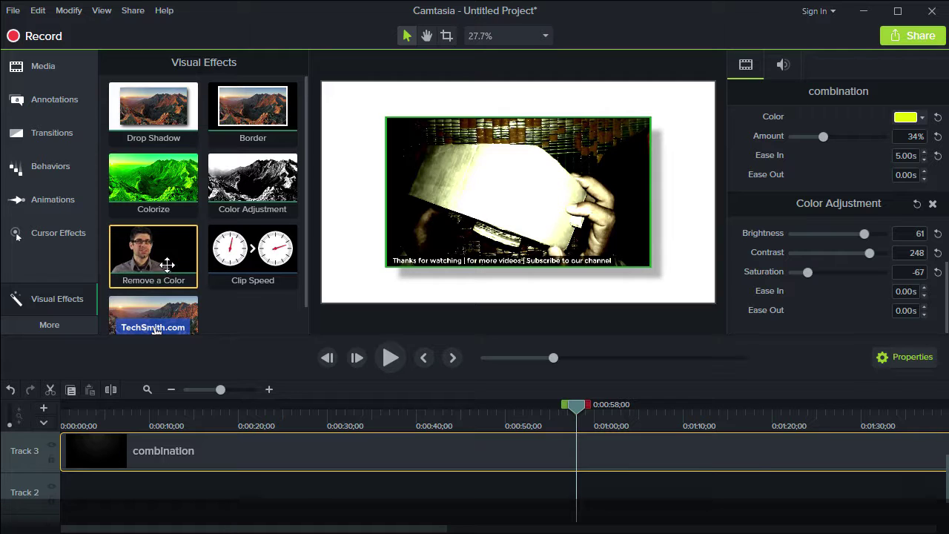
Step: Replace the combination clip on Track 3 with a fresh copy of combination.mp4 and enlarge it on the canvas to about 112.6%
right_click(602, 455)
left_click(604, 456)
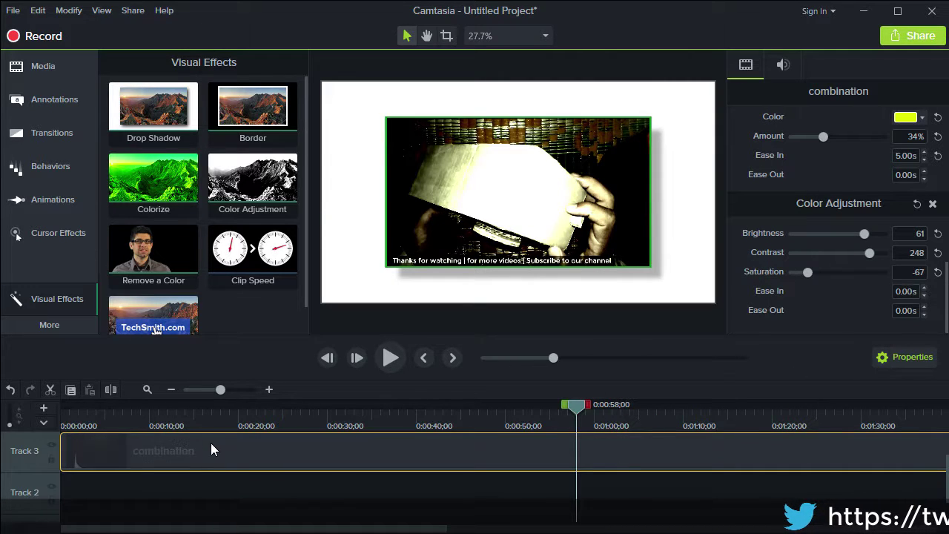
key("Delete")
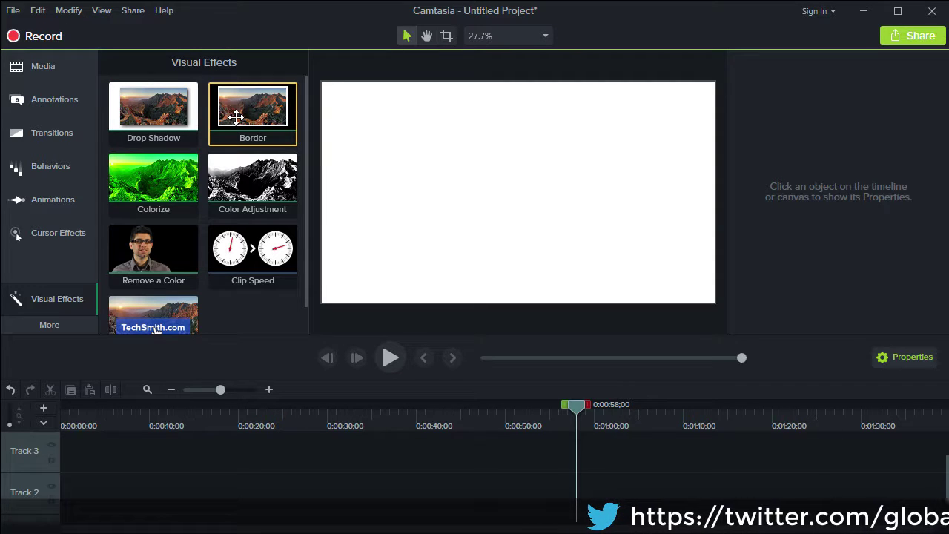
left_click(65, 66)
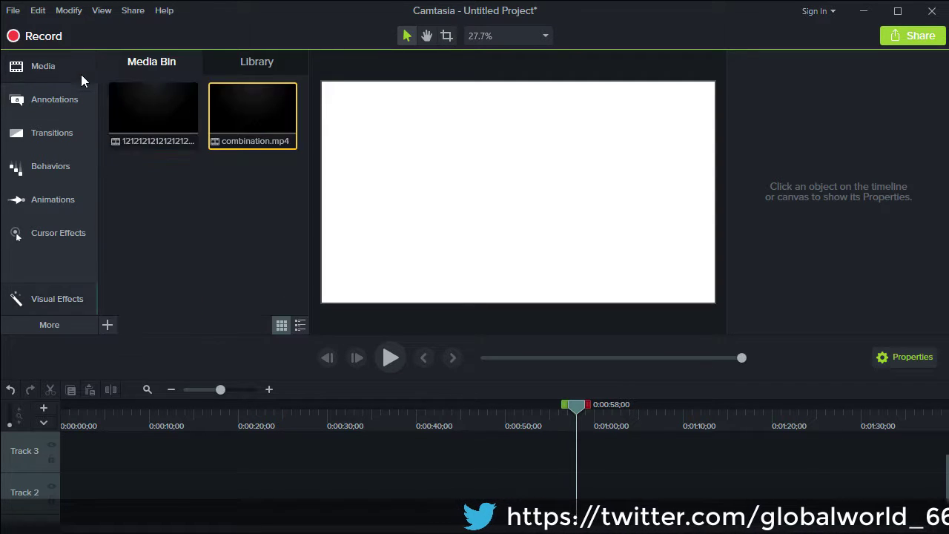
left_click_drag(233, 129, 31, 455)
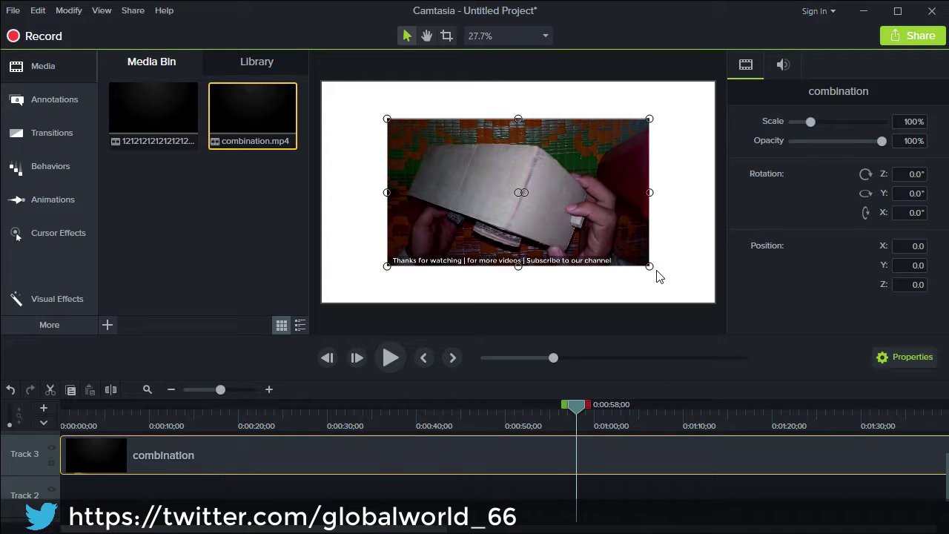
left_click_drag(651, 267, 666, 275)
left_click_drag(387, 117, 371, 108)
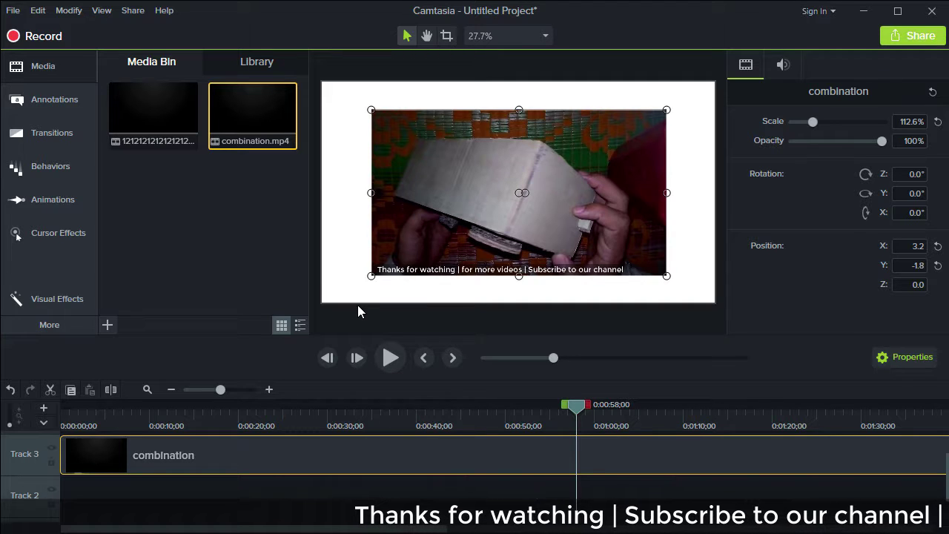
Step: Import the three green screen videos from the Desktop: 2015 09 04 Green Screen the Best of 2, Fumaça Colorida 1 and Green Screen Old Film Projector
left_click(107, 327)
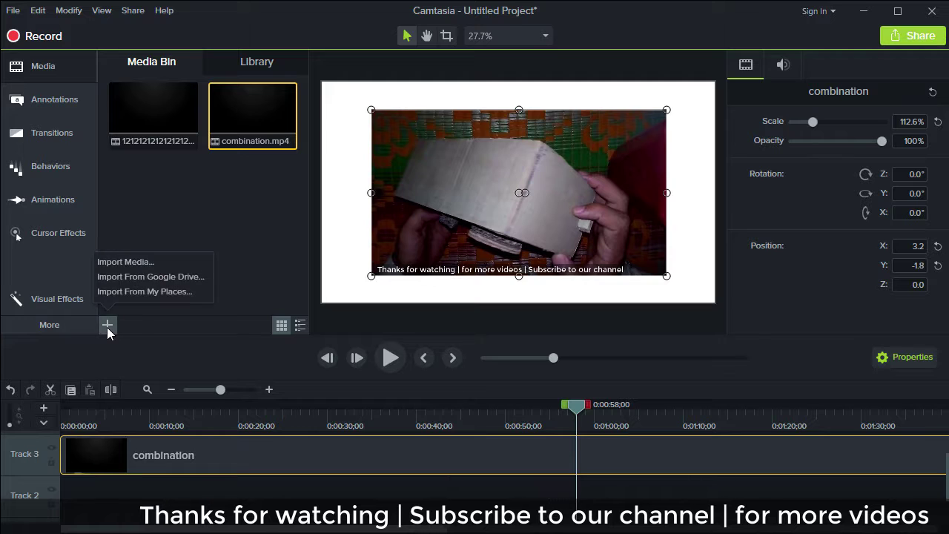
left_click(124, 267)
left_click(65, 297)
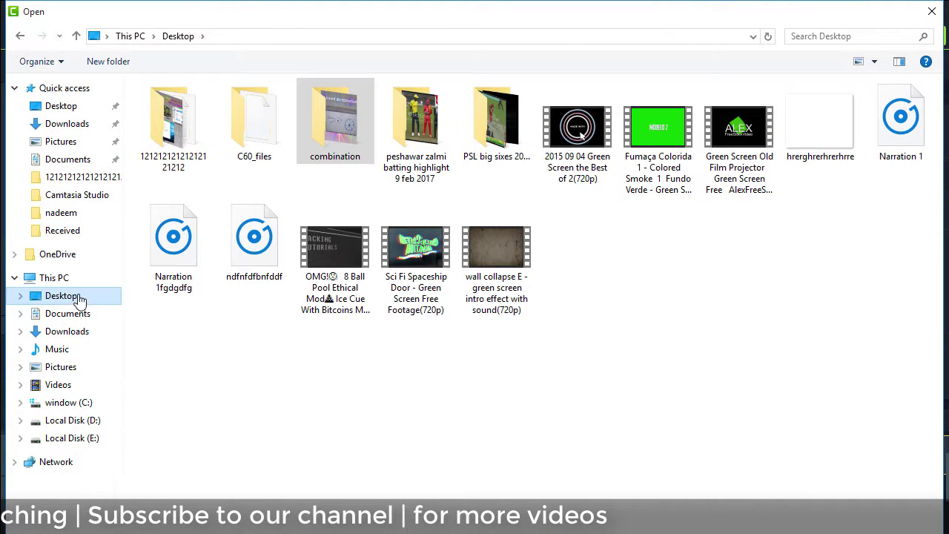
left_click(660, 134)
left_click(769, 141, "ctrl")
left_click(579, 133, "ctrl")
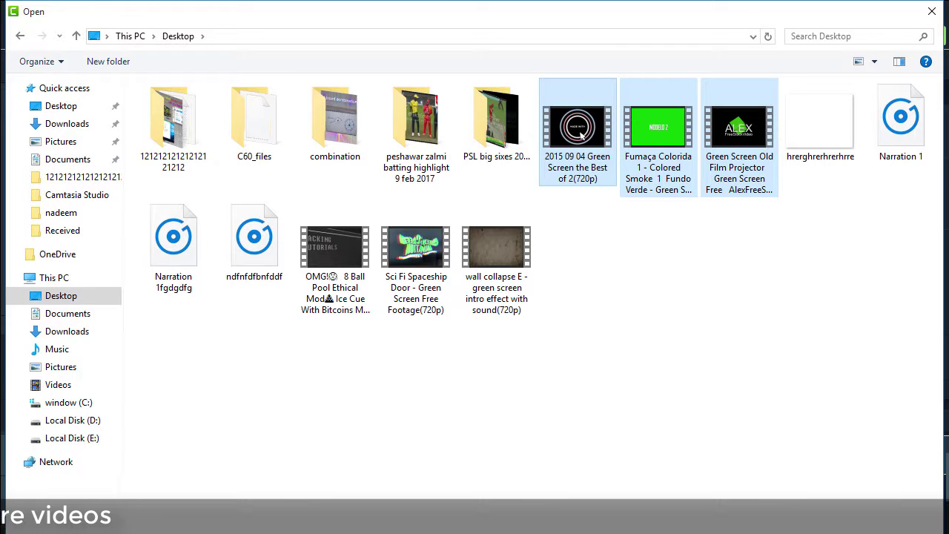
left_click(582, 132)
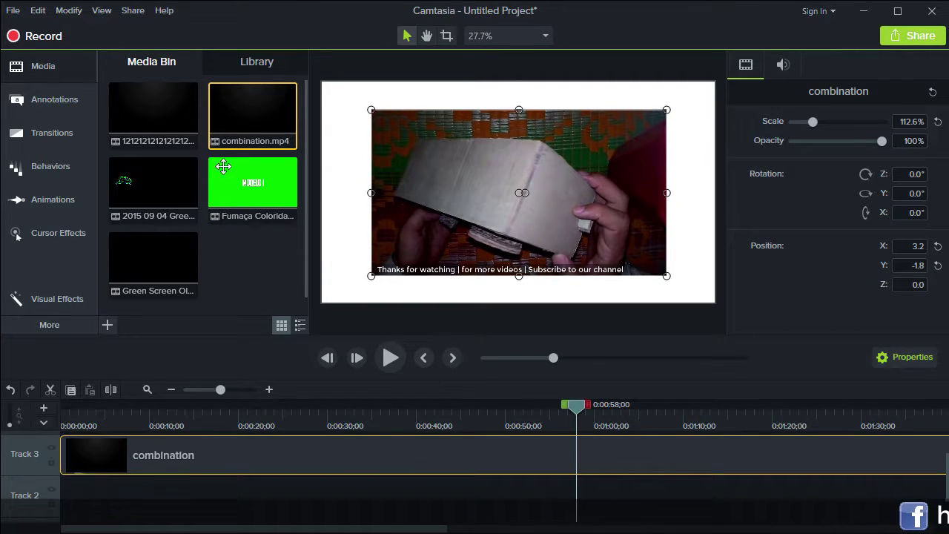
Step: Place the Fumaça Colorida clip on Track 2 at about 0:00:42 and preview it with Track 3 hidden
left_click_drag(431, 421, 443, 497)
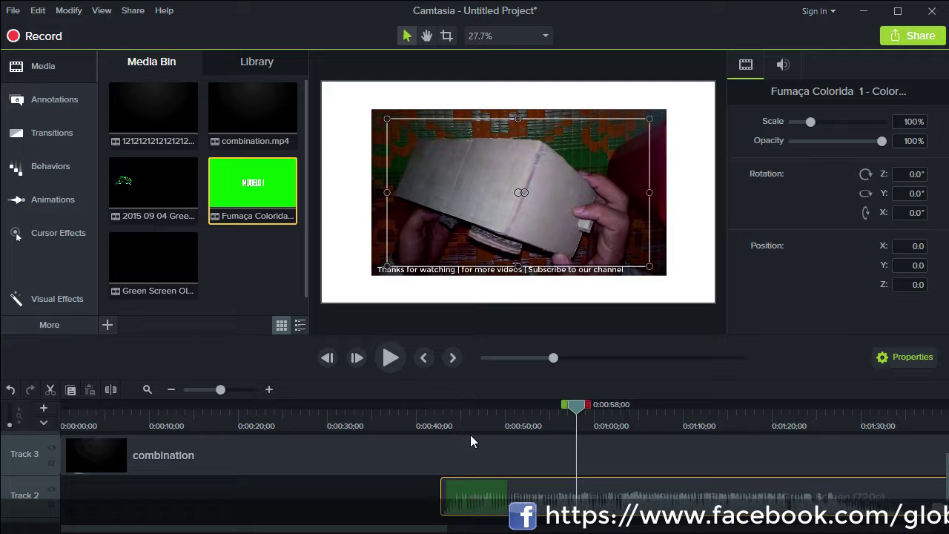
left_click(52, 450)
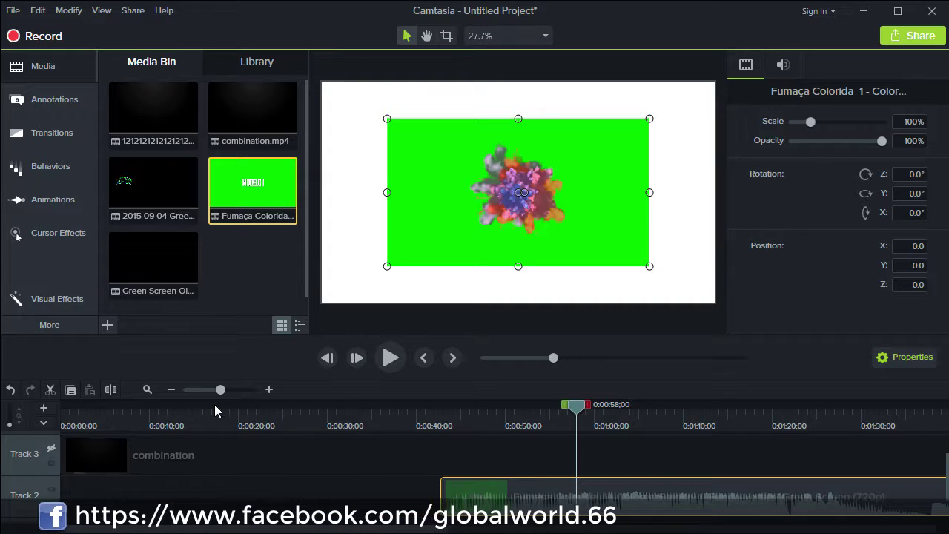
left_click(393, 360)
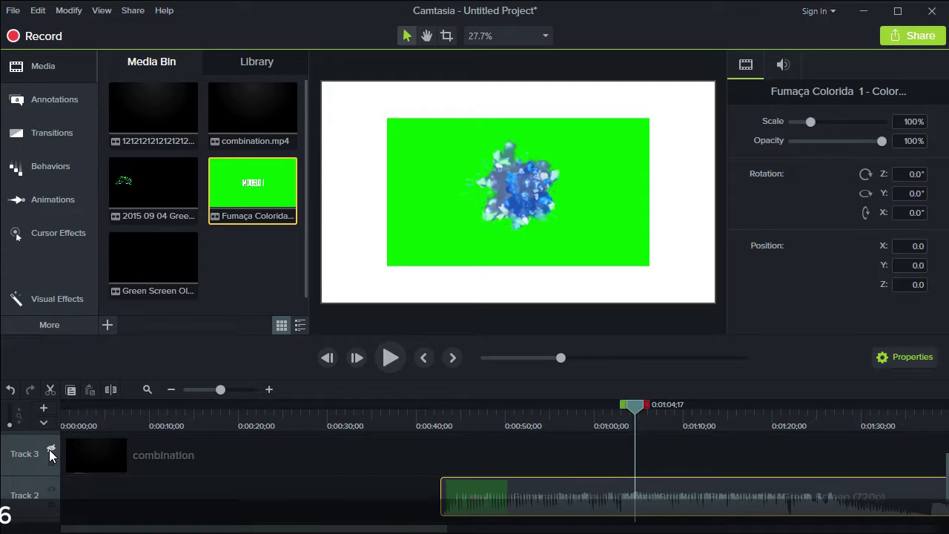
Step: With Track 3 shown again, move the Fumaça Colorida clip to Track 4 above the combination clip and apply Remove a Color to it
left_click(477, 479)
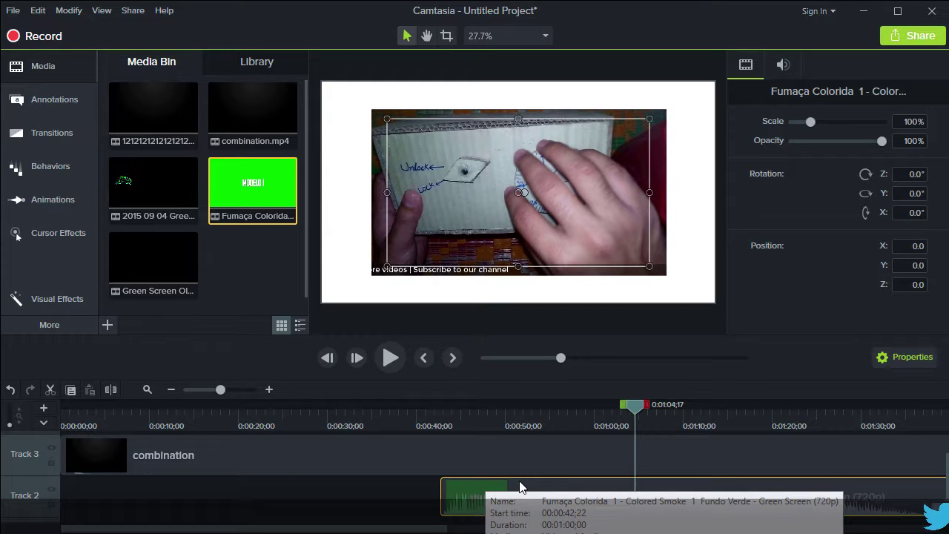
mouse_move(514, 450)
left_mouse_down()
mouse_move(512, 438)
mouse_move(512, 451)
mouse_move(495, 452)
mouse_move(508, 448)
left_mouse_up()
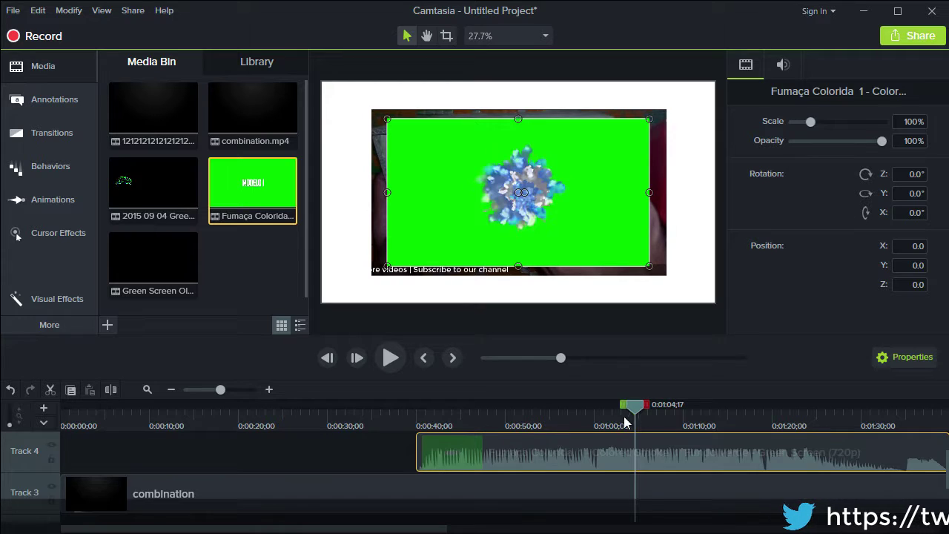
left_click(63, 300)
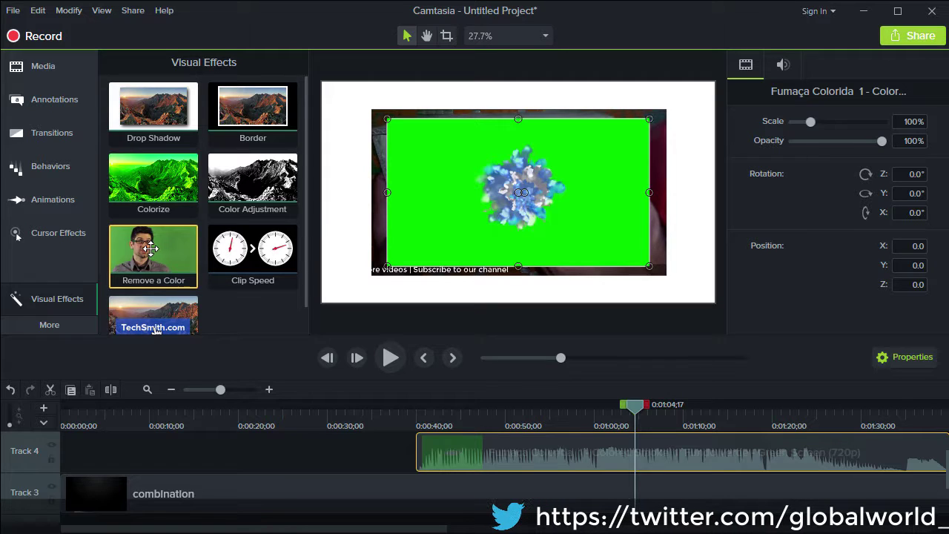
left_click_drag(154, 249, 582, 445)
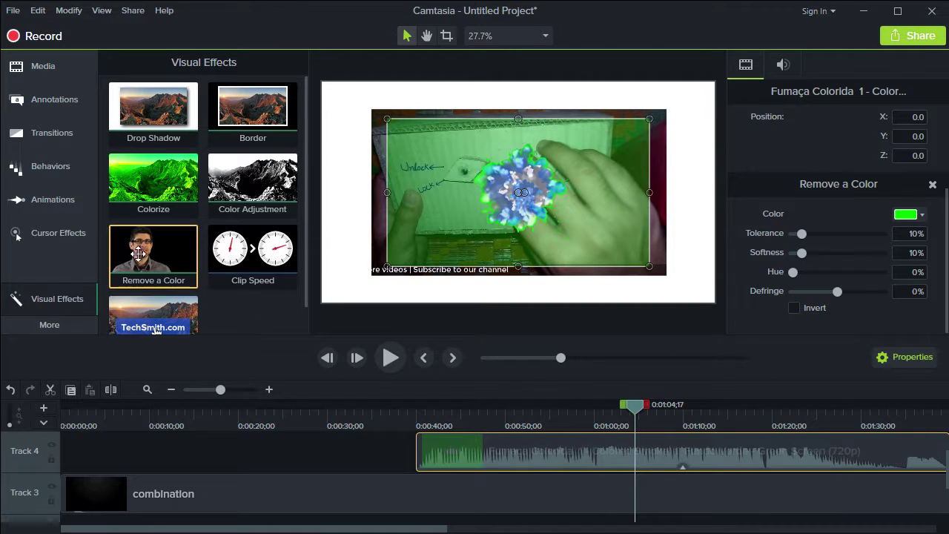
left_click_drag(135, 250, 113, 246)
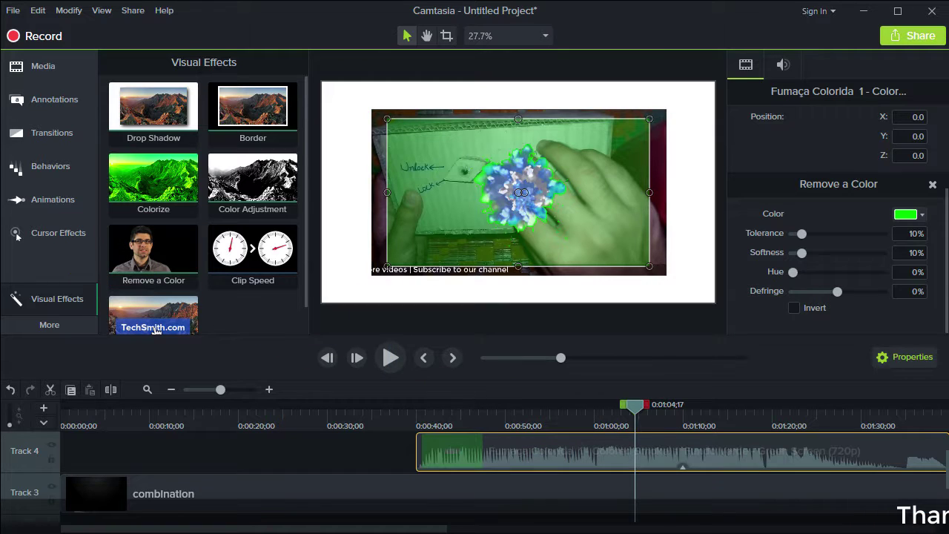
Step: Try sampling the pale green #82CB94 from the canvas as the color to remove
left_click(923, 215)
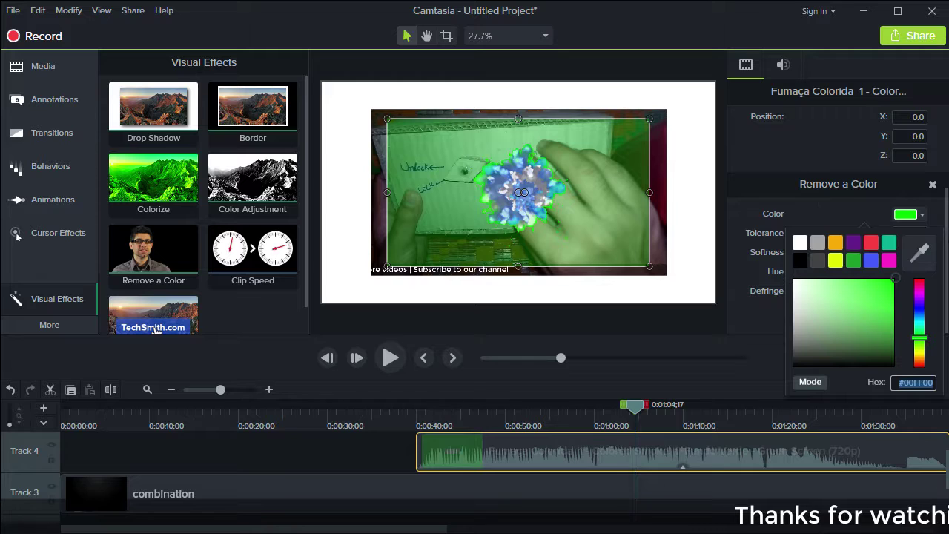
left_click(922, 252)
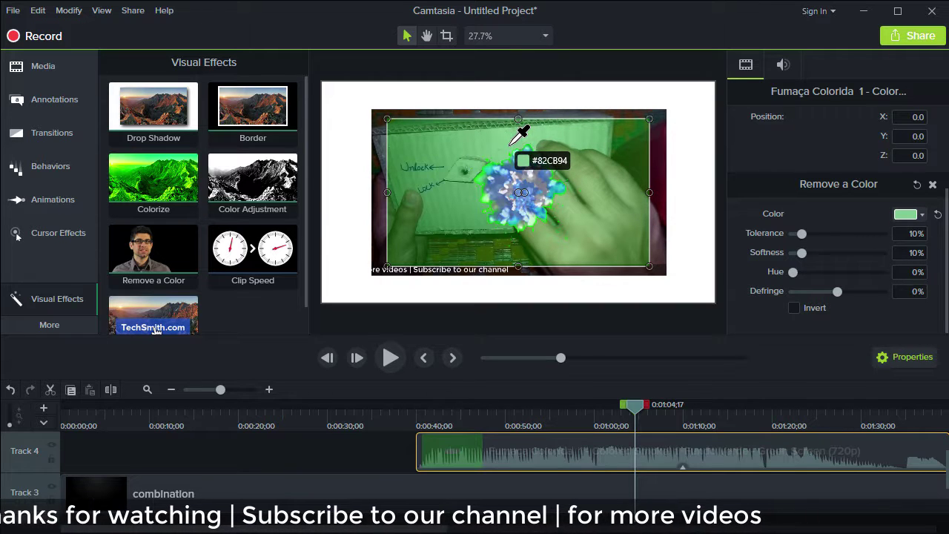
left_click(511, 143)
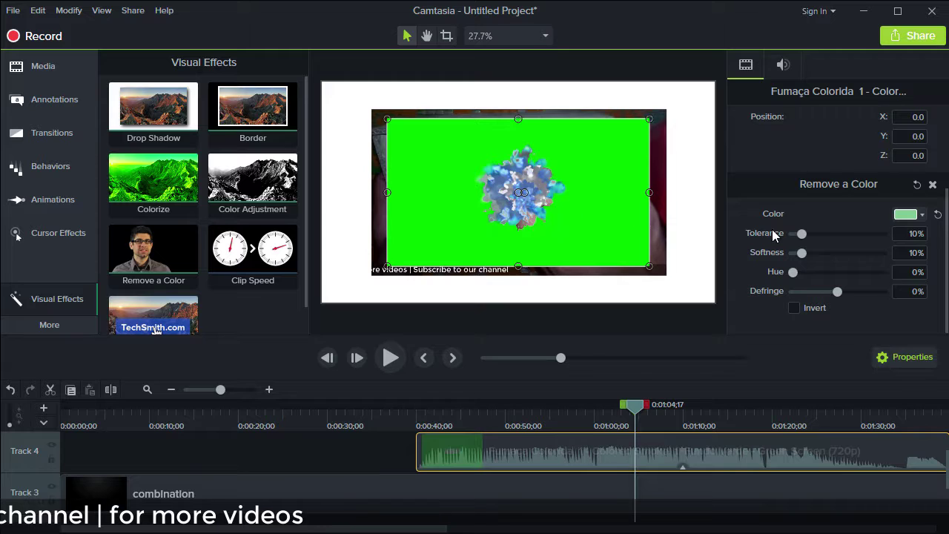
Step: Sample the Fumaça Colorida clip's bright green background on the canvas as the color to remove
left_click(924, 214)
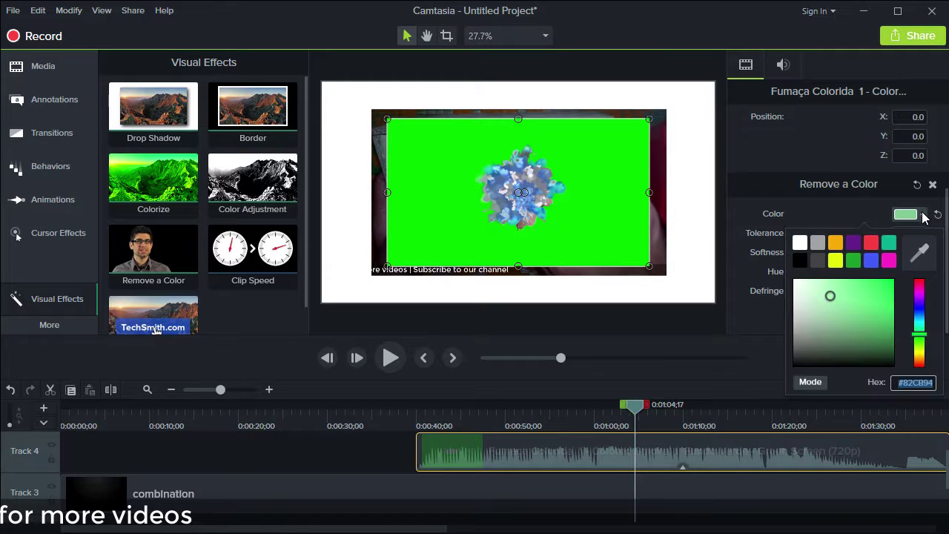
left_click(919, 255)
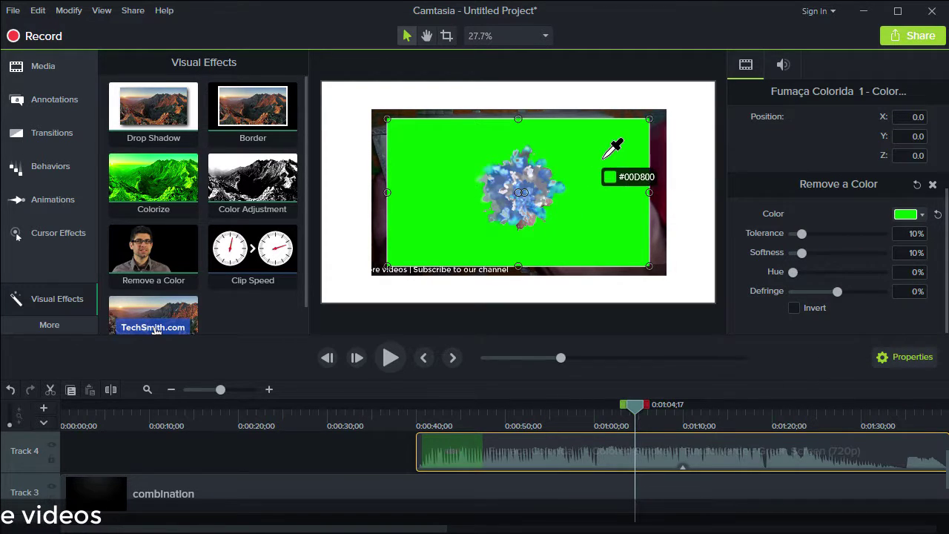
left_click(594, 158)
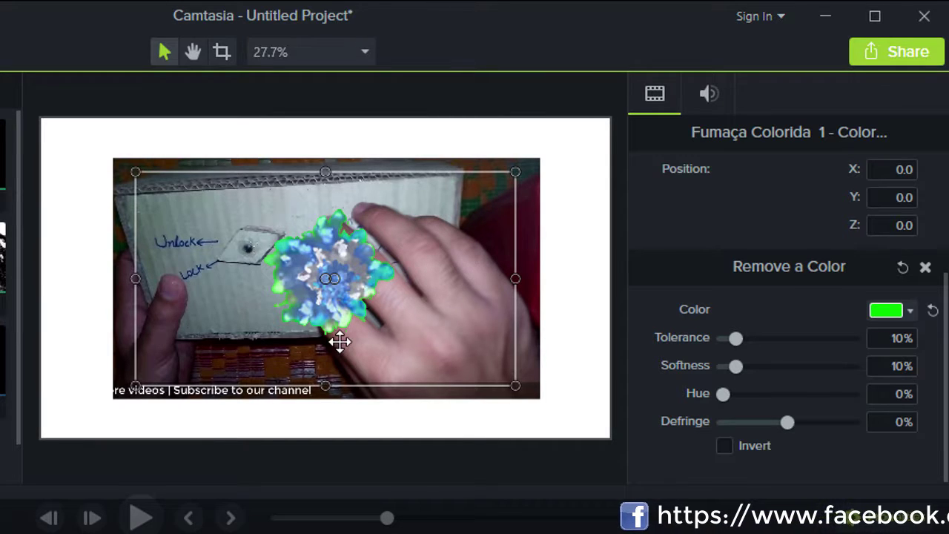
Step: Set Remove a Color to tolerance 30%, softness 41% and defringe -15%, and move the smoke clip down to Y -180.0
left_click_drag(735, 337, 770, 337)
left_click_drag(737, 369, 750, 369)
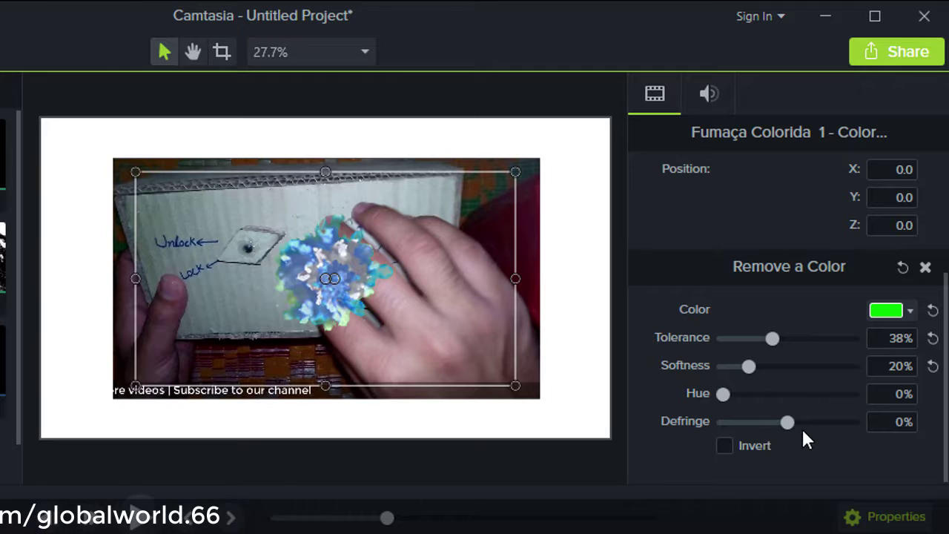
left_click_drag(788, 424, 777, 422)
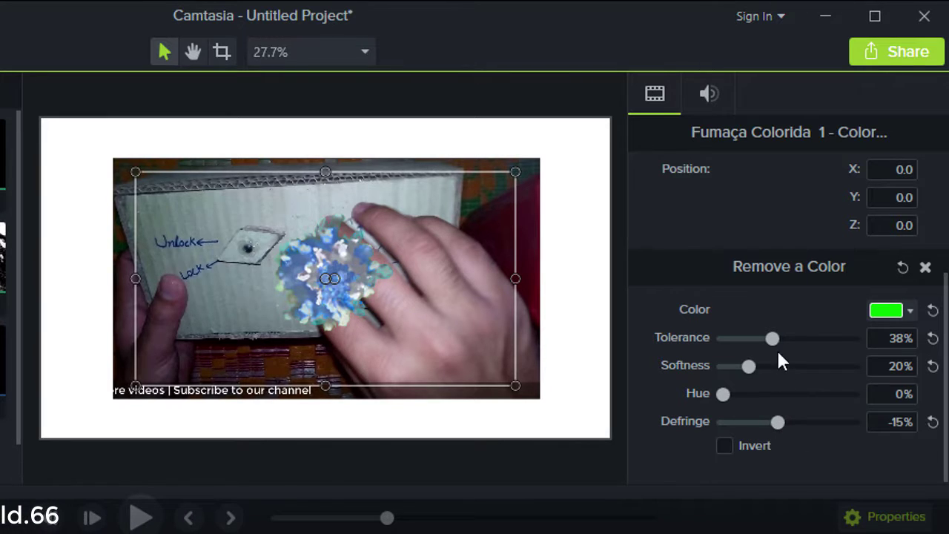
left_click_drag(775, 335, 779, 336)
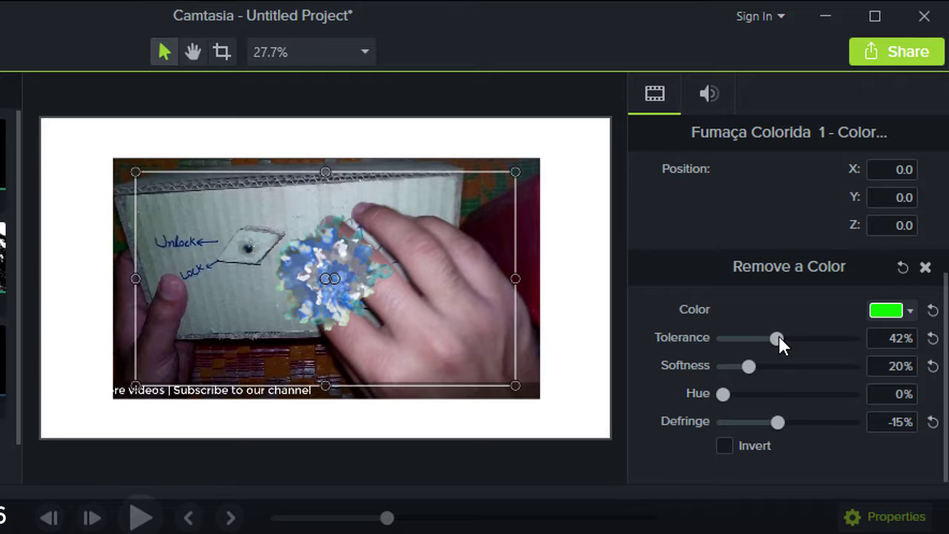
mouse_move(748, 364)
left_mouse_down()
mouse_move(768, 366)
mouse_move(758, 366)
left_mouse_up()
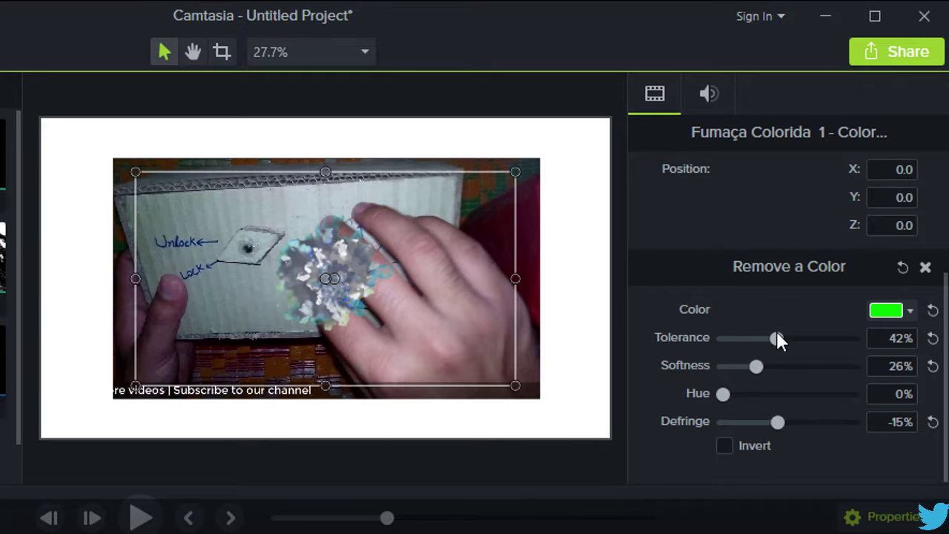
left_click_drag(777, 336, 776, 366)
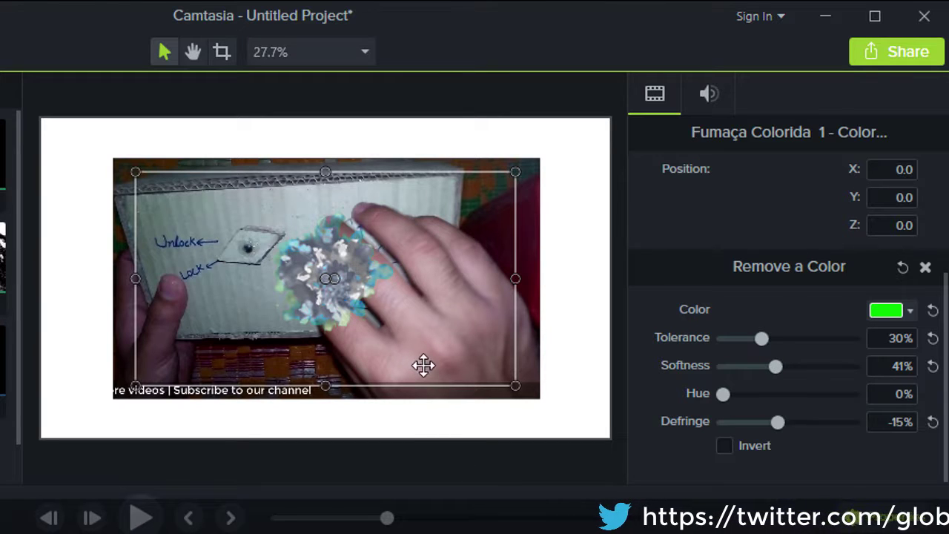
left_click_drag(330, 285, 328, 333)
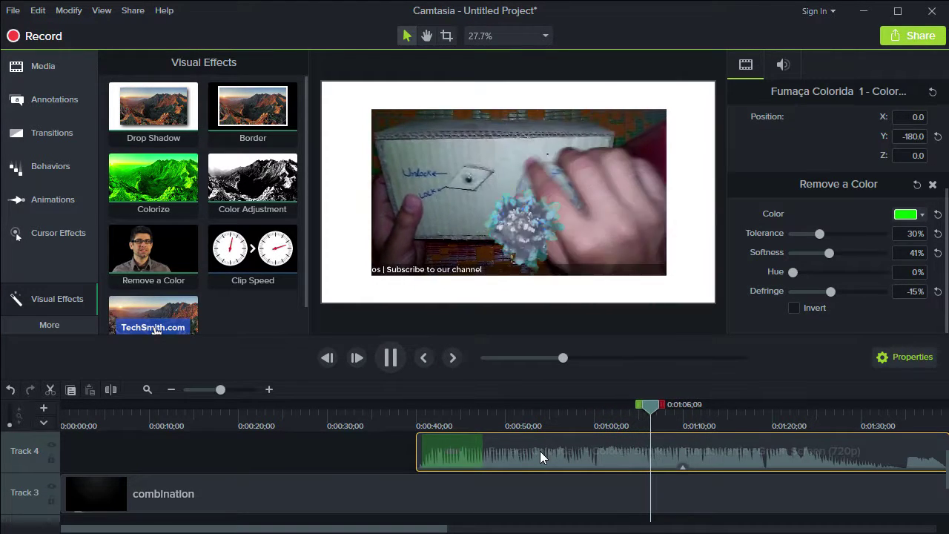
Step: Replace the smoke clip on Track 4 with the Green Screen Old Film Projector clip, scaled to 112.6% to cover the combination video
key("Delete")
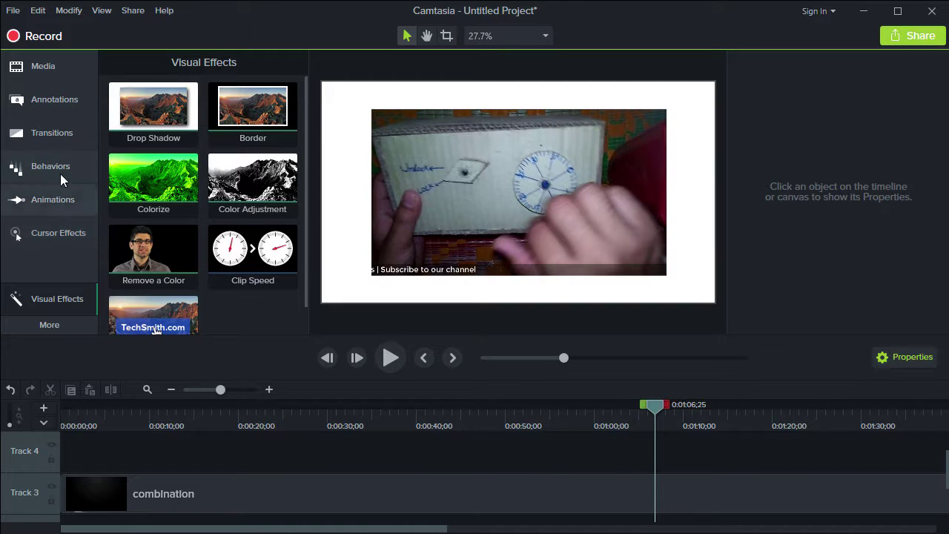
left_click(62, 73)
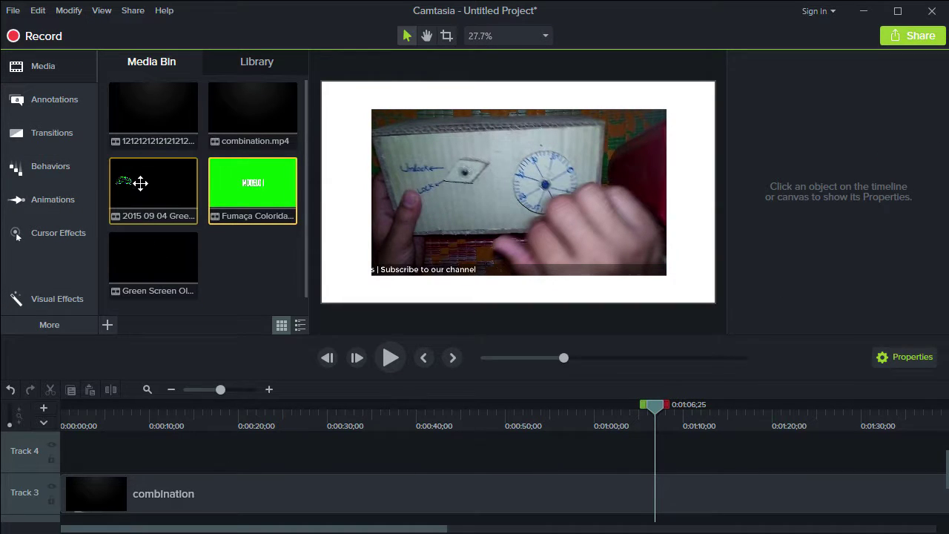
left_click_drag(140, 181, 110, 335)
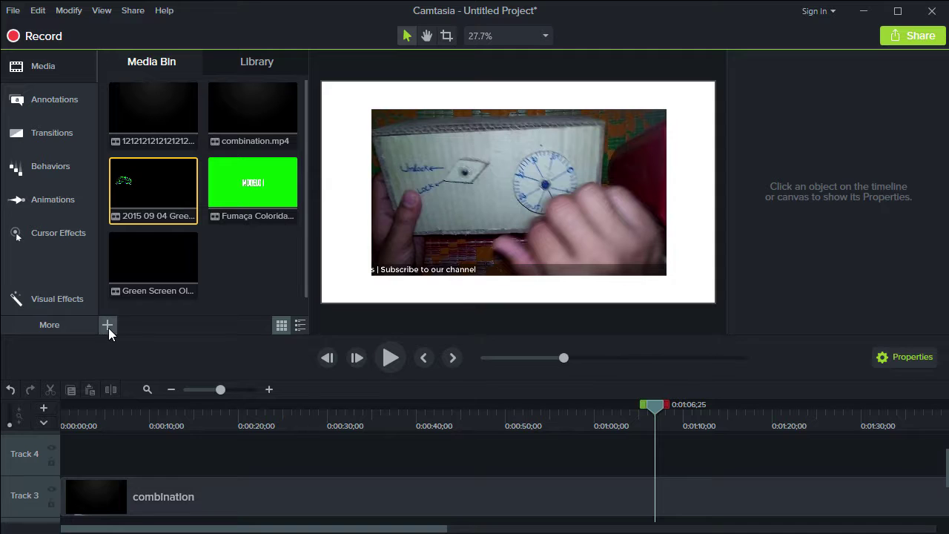
left_click_drag(135, 270, 443, 460)
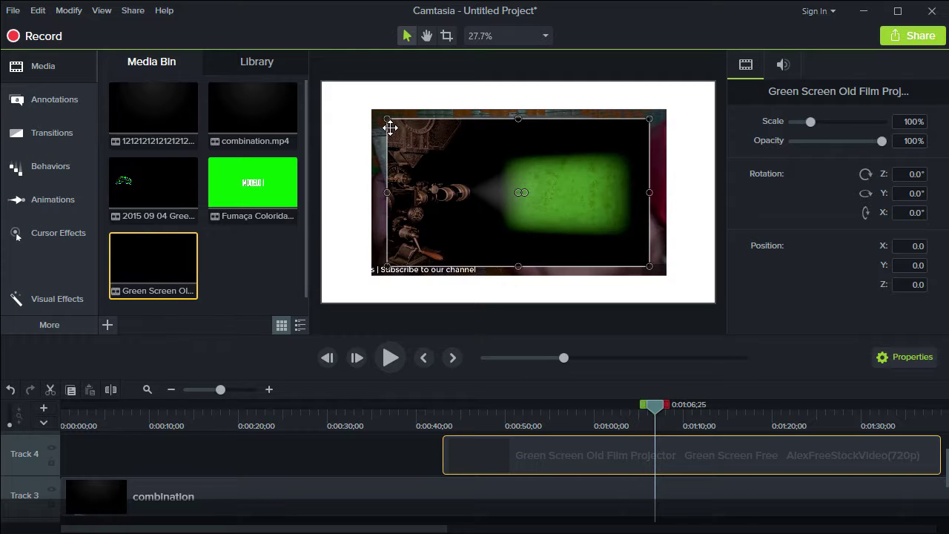
left_click_drag(389, 121, 372, 110)
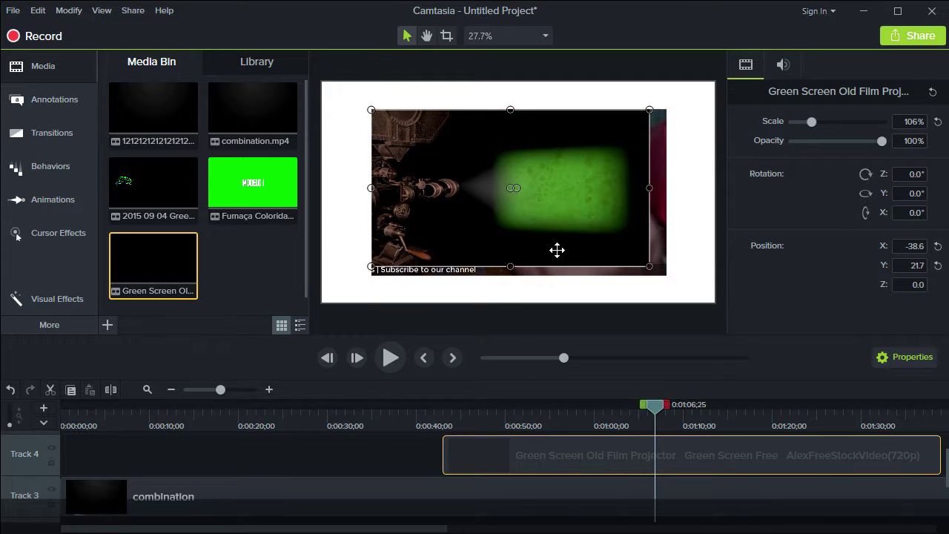
left_click_drag(647, 264, 666, 271)
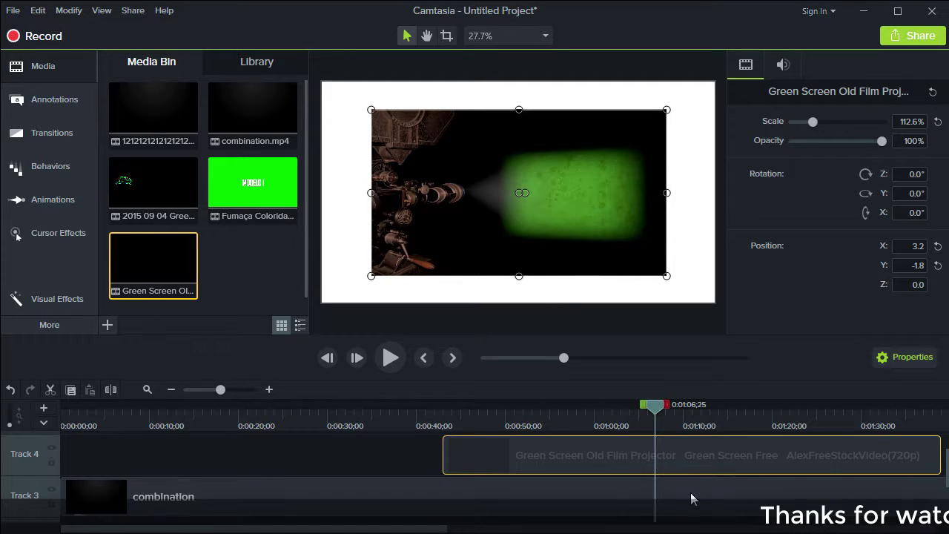
Step: Apply Remove a Color to the film projector clip and sample the green of its projected screen as the color to remove
left_click(40, 303)
left_click_drag(141, 255, 619, 449)
left_click(919, 216)
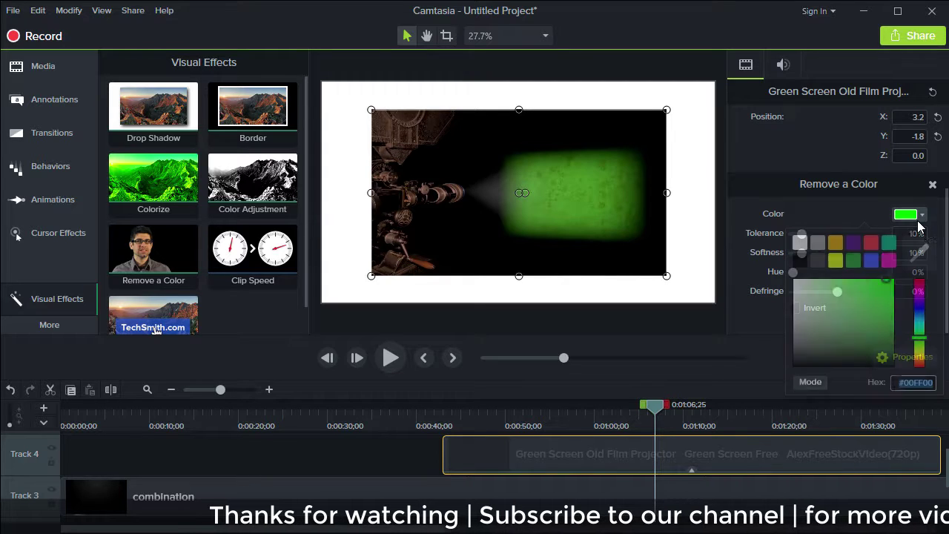
left_click(920, 249)
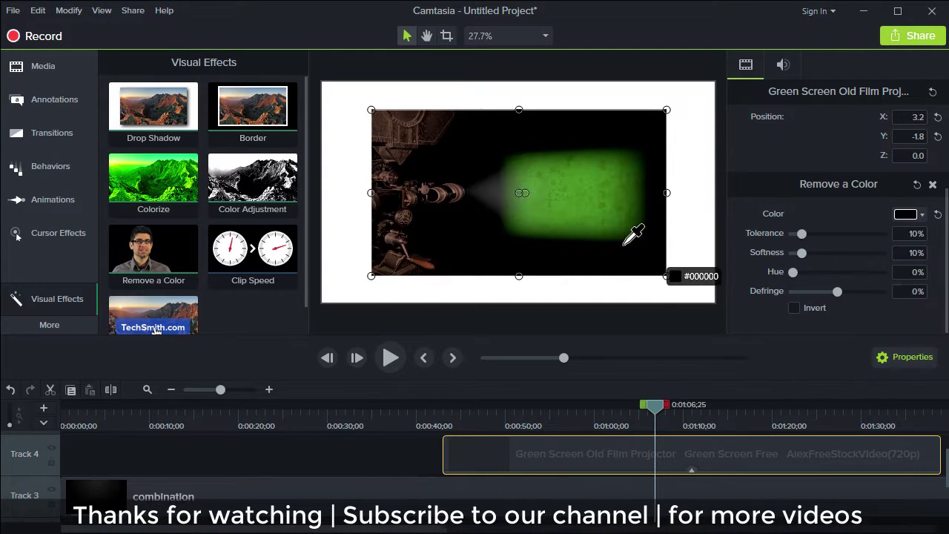
left_click(577, 184)
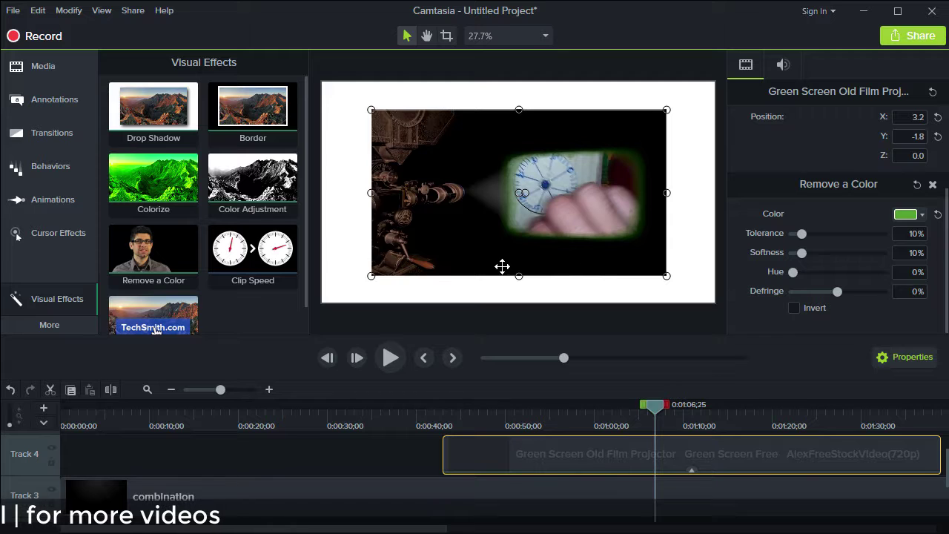
Step: Shrink the combination clip on the canvas and fit it behind the opening in the projector clip's screen
mouse_move(369, 278)
left_mouse_down()
mouse_move(430, 252)
mouse_move(373, 270)
left_mouse_up()
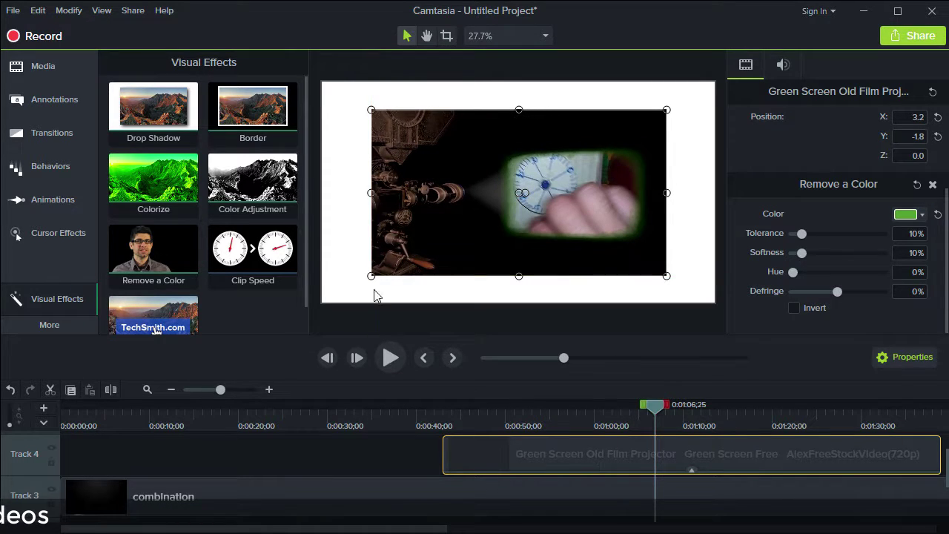
left_click(408, 511)
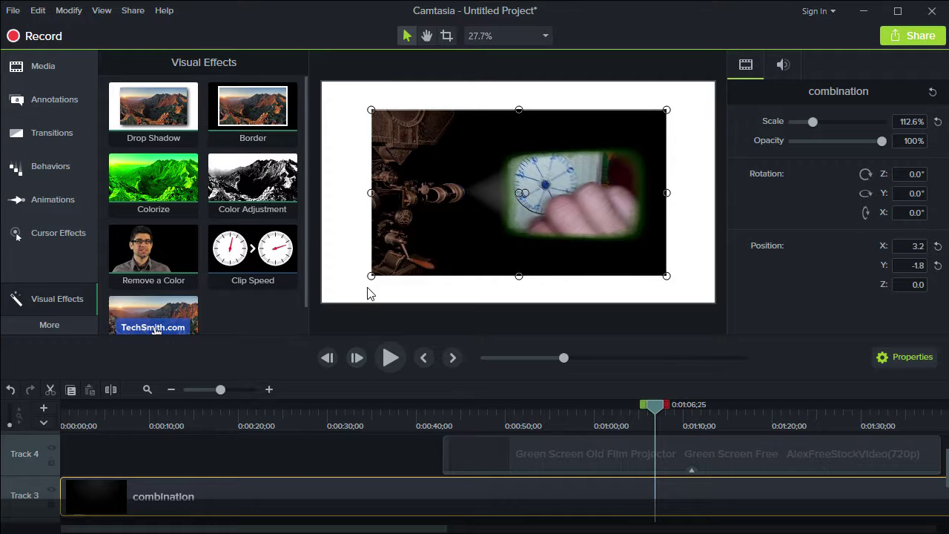
left_click_drag(372, 282, 517, 237)
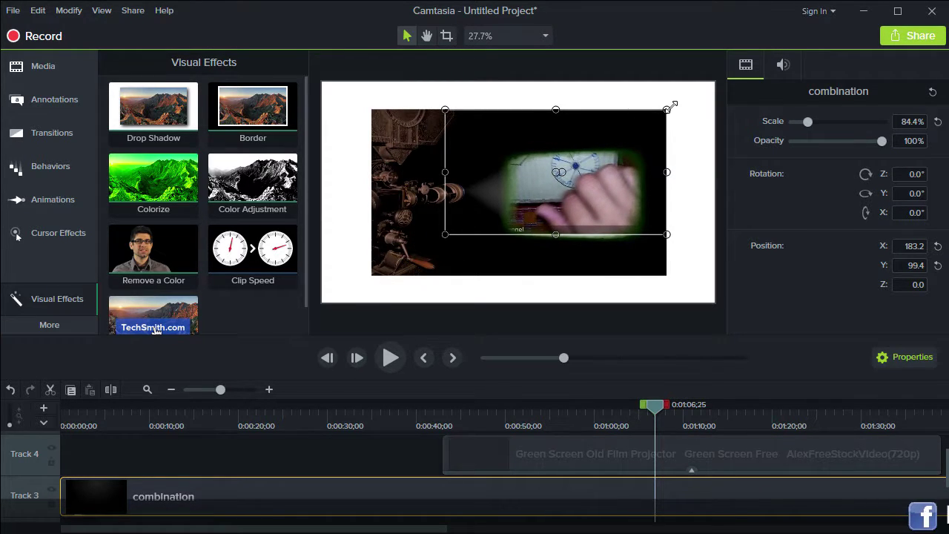
left_click_drag(660, 123, 626, 159)
left_click_drag(445, 131, 497, 160)
left_click_drag(560, 195, 567, 182)
Step: Enlarge the combination clip to 62% and place it at X 279.6, Y 0.0 so it fills the projector's screen opening
left_click(523, 456)
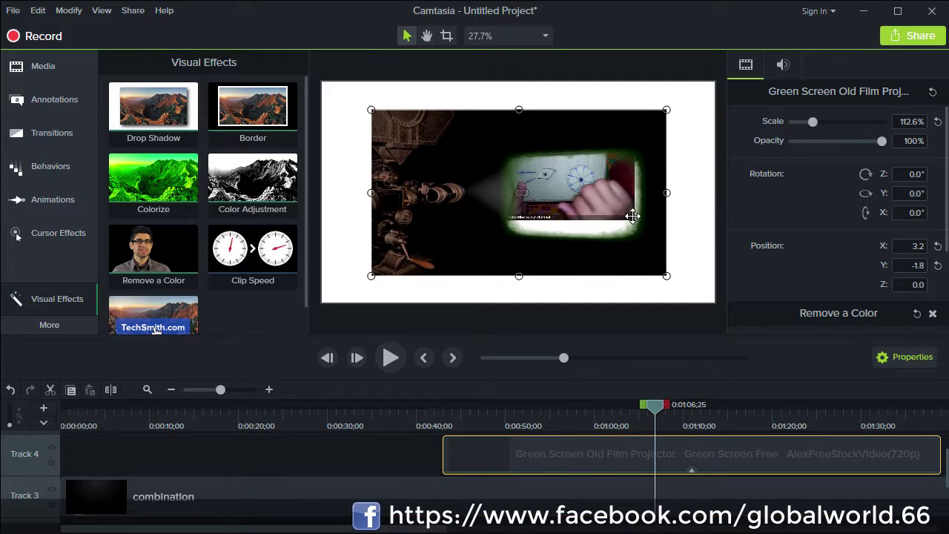
left_click(519, 485)
left_click_drag(636, 220, 669, 237)
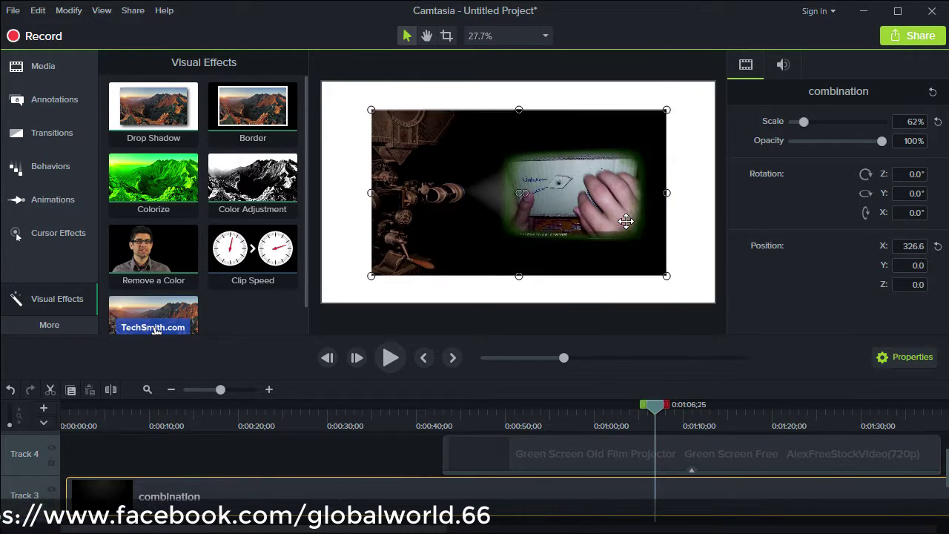
left_click(626, 221)
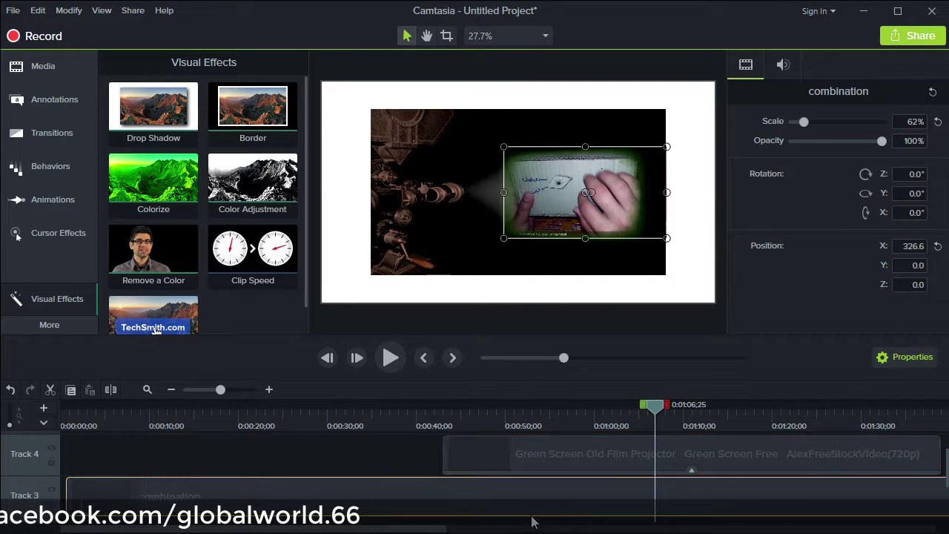
left_click_drag(586, 192, 577, 197)
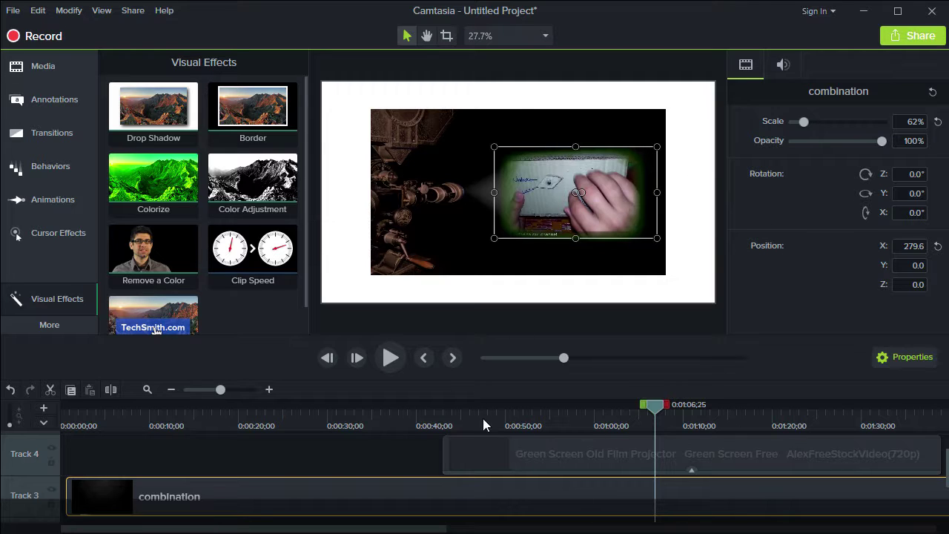
Step: Set the projector clip's Remove a Color to tolerance 18%, hue 4% and defringe -12%, and play back the composite briefly
left_click(494, 450)
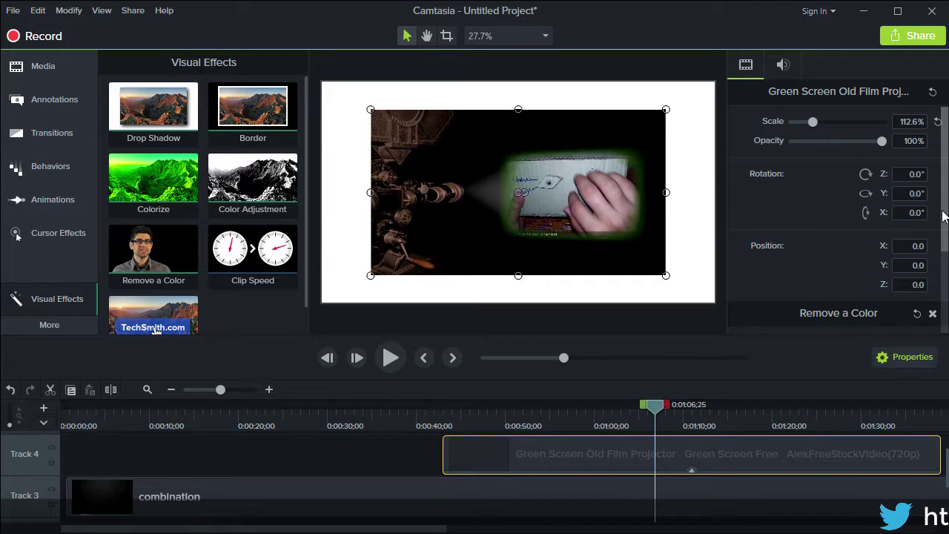
scroll(741, 252, "down", 3)
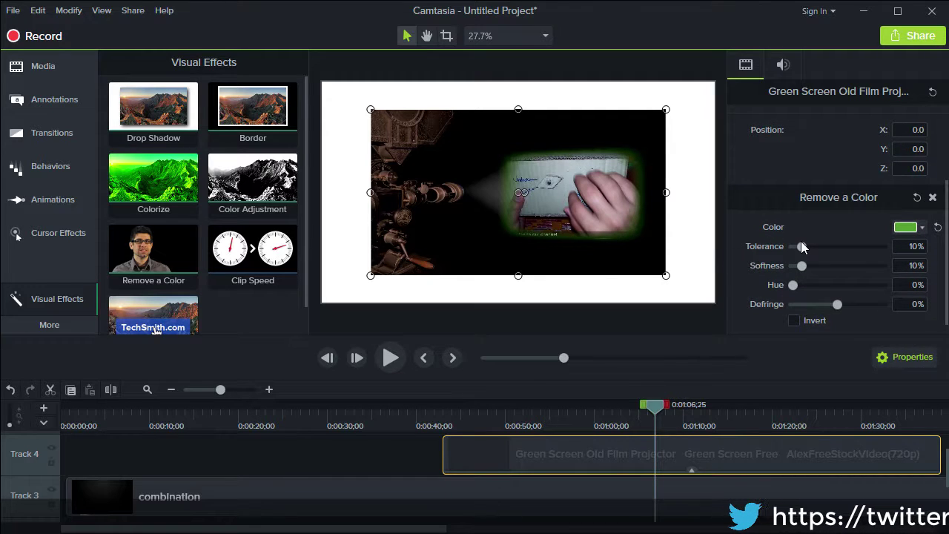
left_click_drag(802, 249, 808, 247)
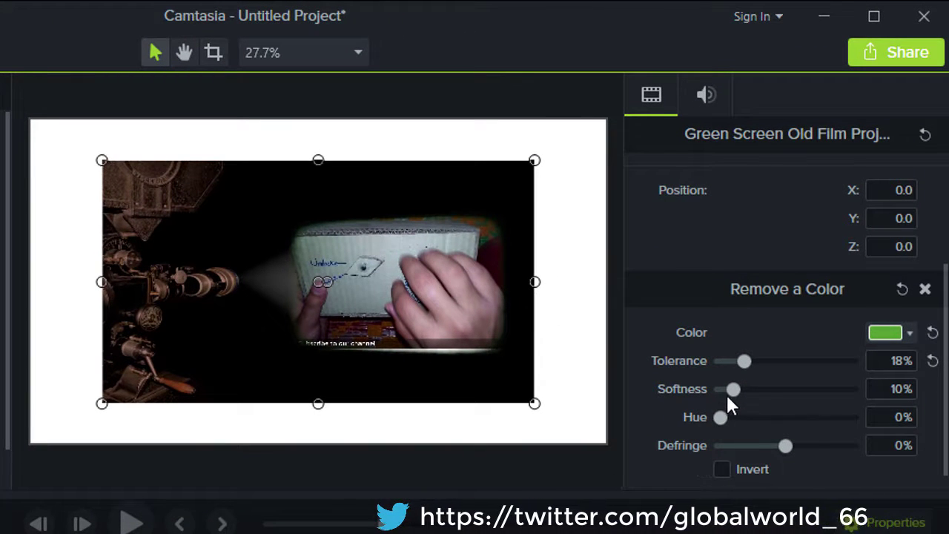
left_click_drag(732, 388, 728, 417)
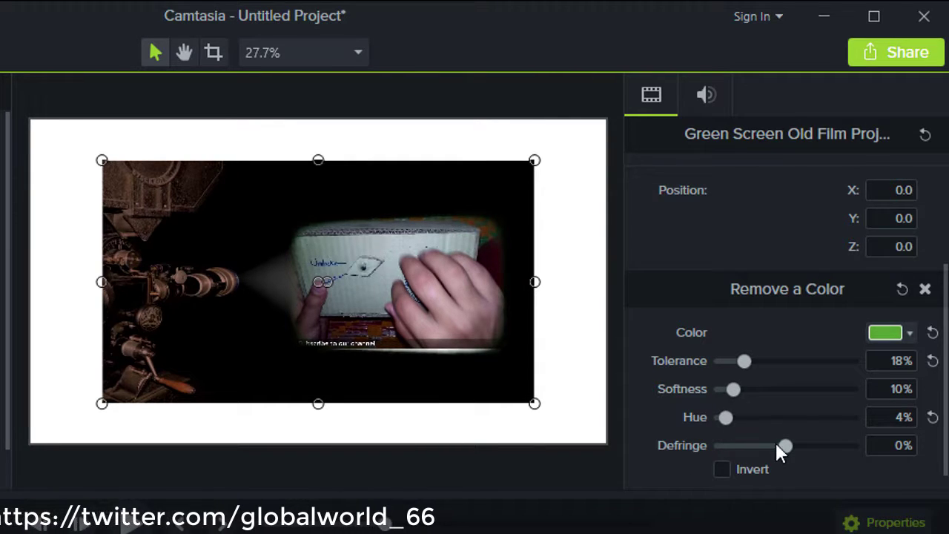
left_click_drag(785, 448, 777, 448)
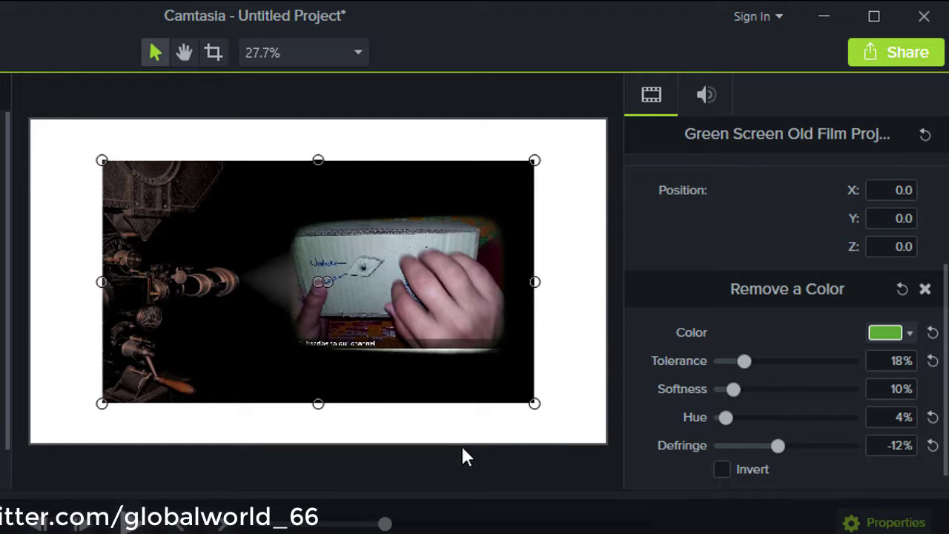
left_click(137, 523)
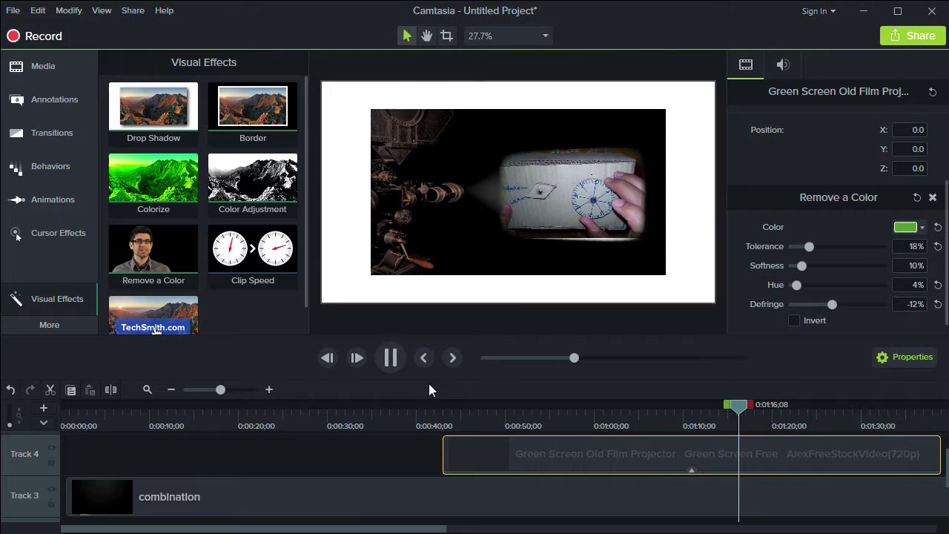
left_click(389, 360)
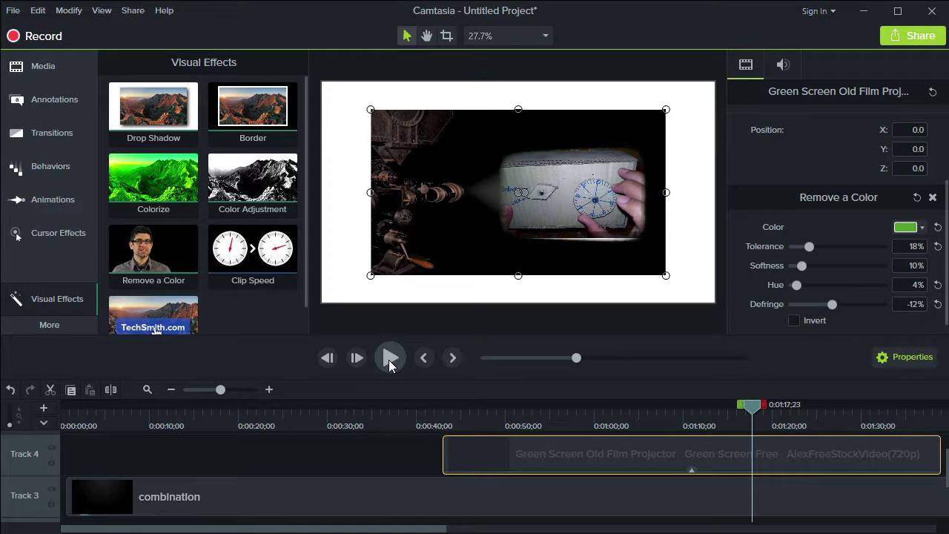
Step: Apply the Color Adjustment effect to the Green Screen Old Film Projector clip on Track 4
left_click_drag(275, 190, 602, 450)
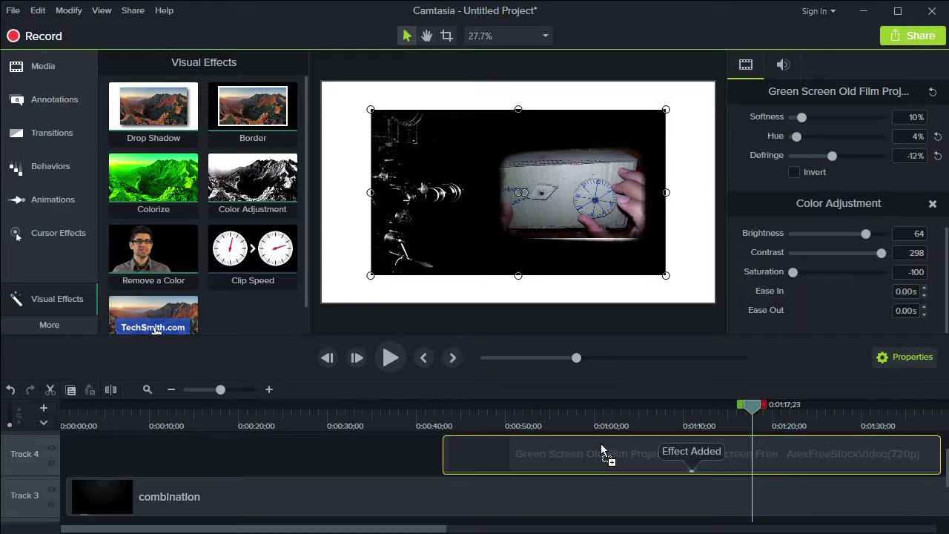